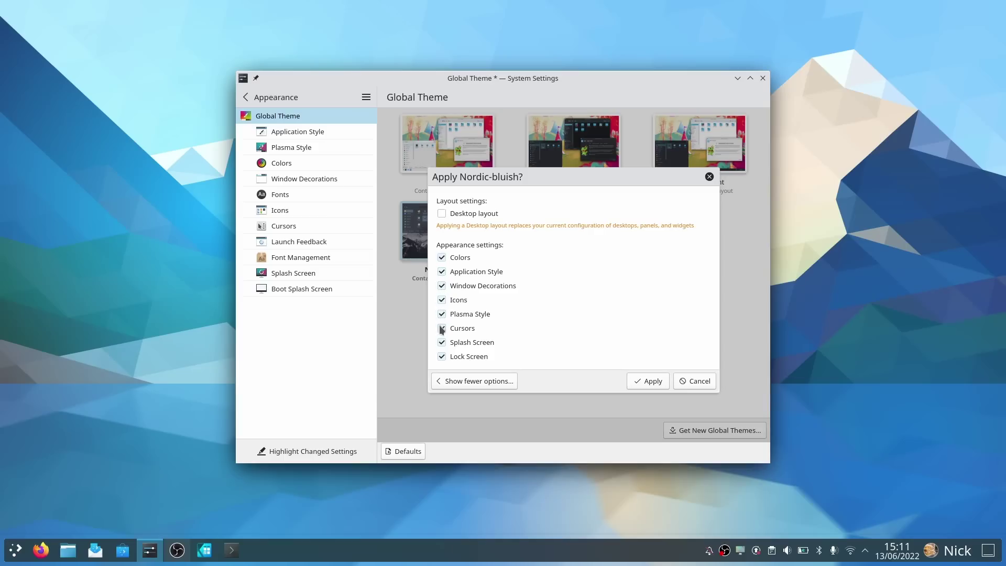
- Include the desktop layout among the settings to apply with the Nordic-bluish global theme
{"action": "left_click", "coordinate": [443, 214]}
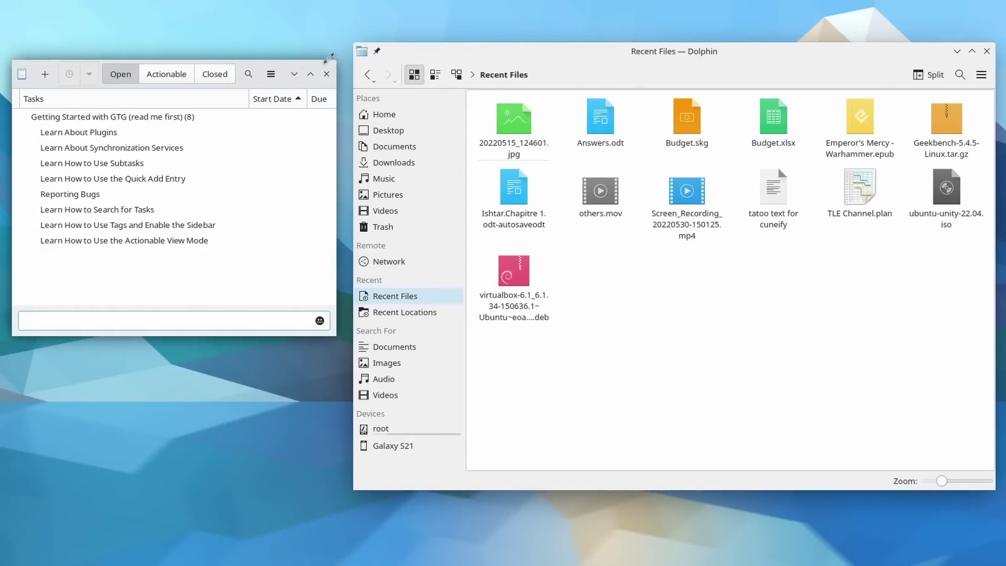
- Search the application launcher for gnome and open Warpinator
{"action": "left_click", "coordinate": [15, 550]}
{"action": "type", "text": "gnome"}
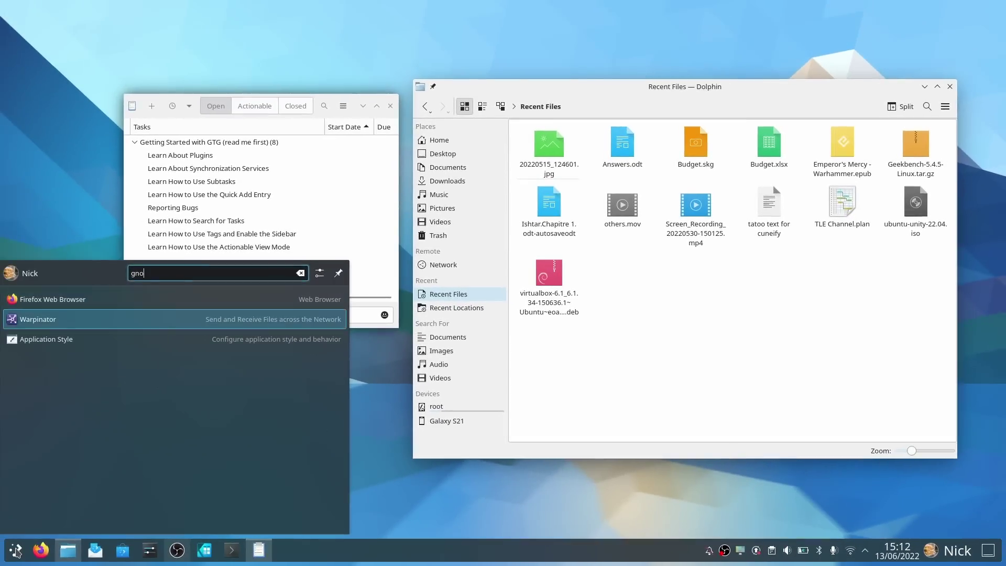
{"action": "left_click", "coordinate": [223, 345]}
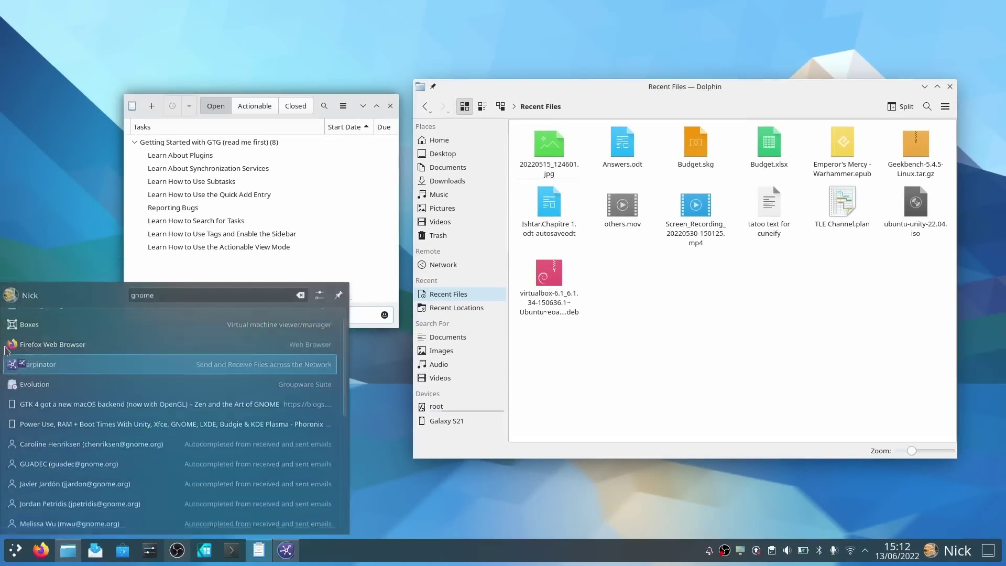
{"action": "left_click_drag", "start_coordinate": [390, 137], "coordinate": [108, 227]}
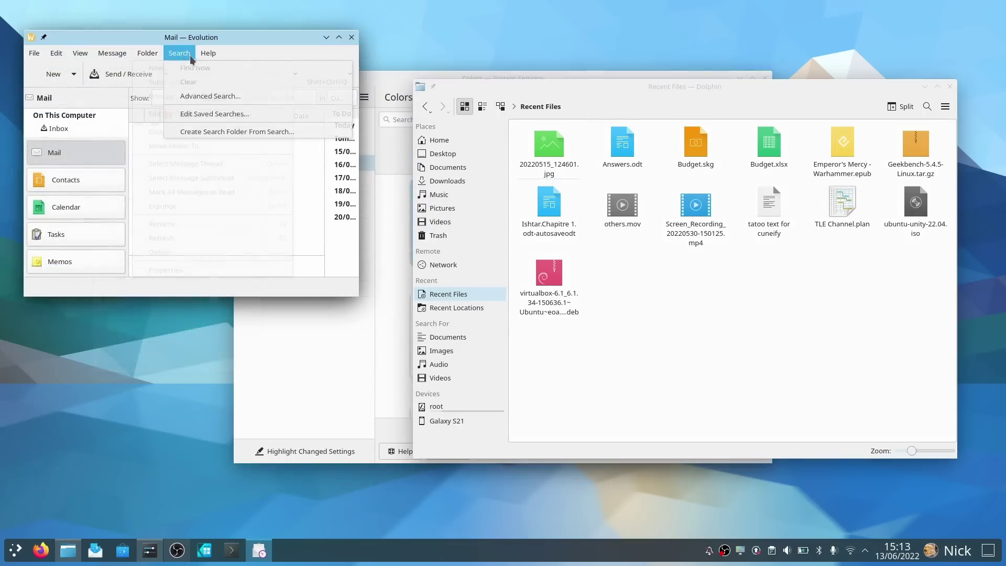
- Shift the Evolution mail window slightly and bring the System Settings window behind it forward
{"action": "left_click", "coordinate": [243, 39]}
{"action": "left_click_drag", "start_coordinate": [243, 37], "coordinate": [238, 42]}
{"action": "left_click", "coordinate": [375, 74]}
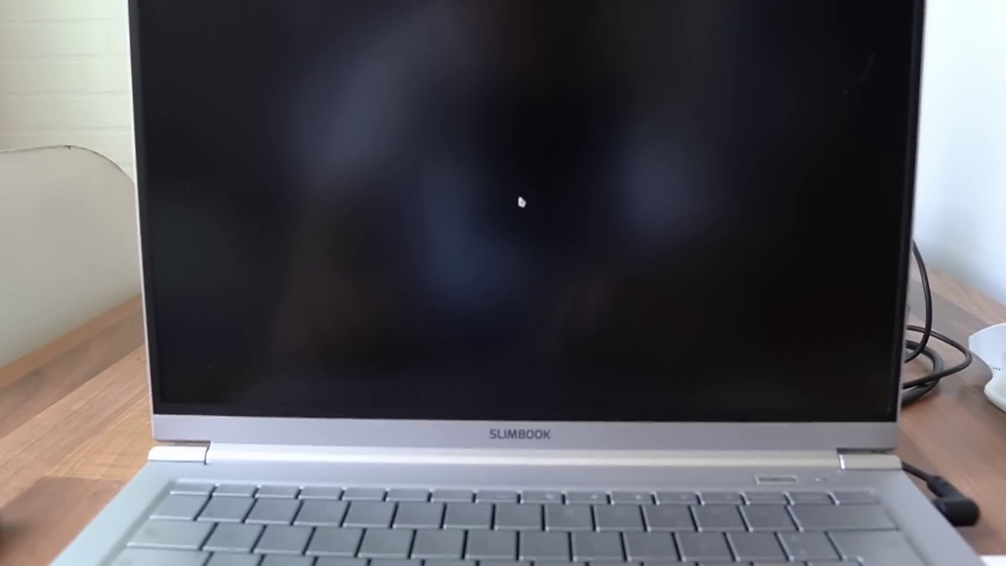
- Enter the account password on the login screen and log in to the desktop session
{"action": "type", "text": "••••••••••"}
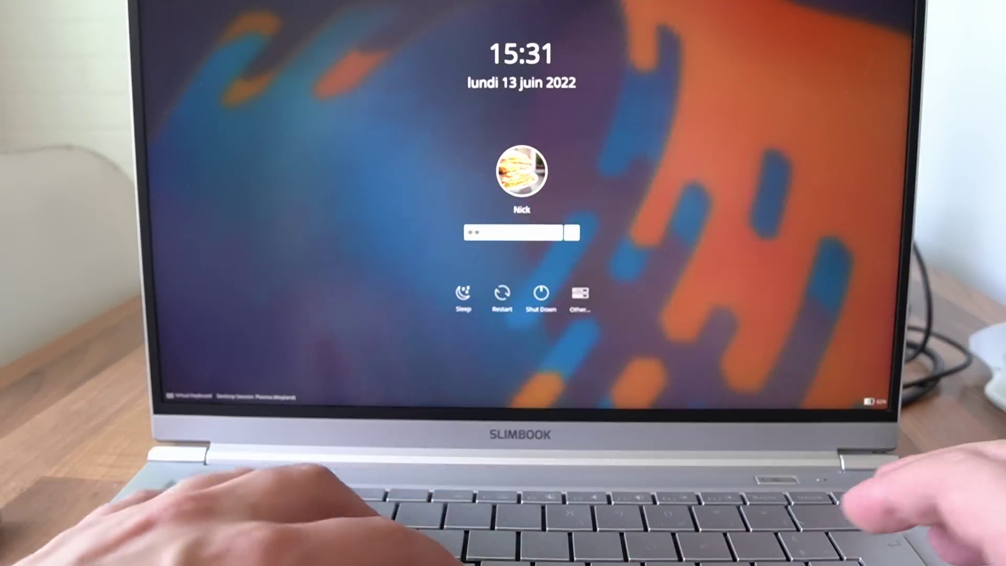
{"action": "type", "text": "••••••"}
{"action": "key", "text": "Return"}
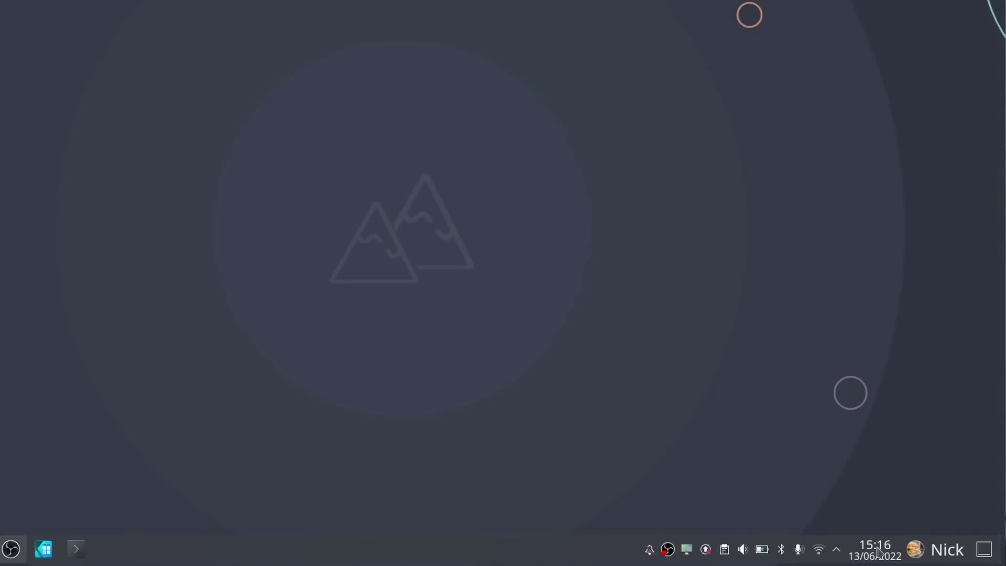
- View the clock's calendar and the user session options, and open the digital clock's context options
{"action": "left_click", "coordinate": [878, 551]}
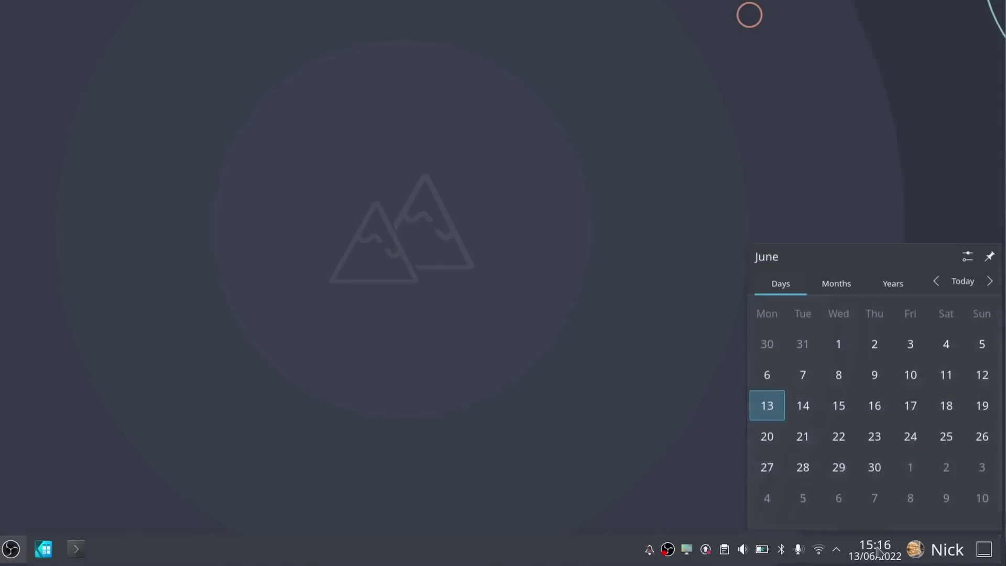
{"action": "left_click", "coordinate": [881, 550]}
{"action": "left_click", "coordinate": [941, 555]}
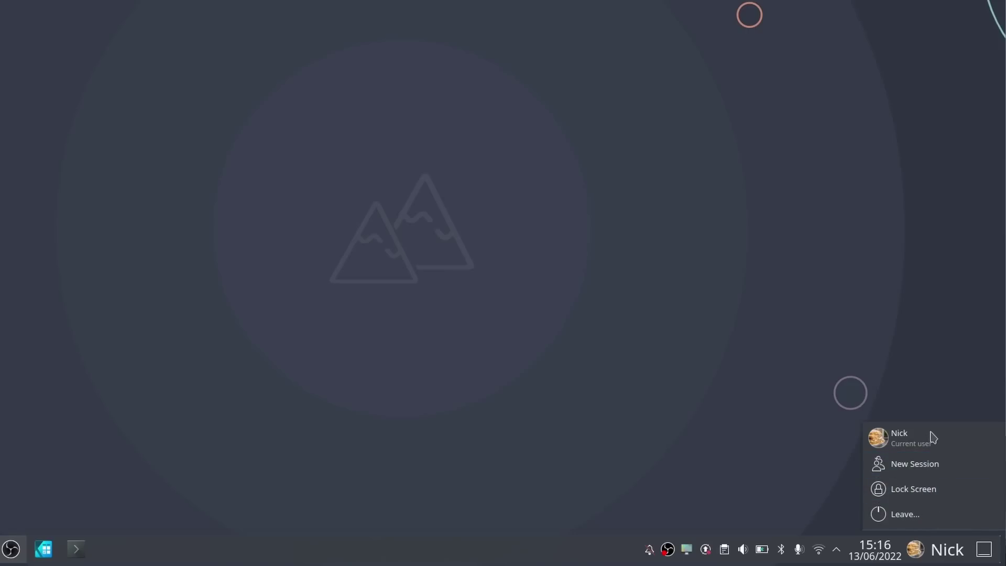
{"action": "right_click", "coordinate": [873, 553]}
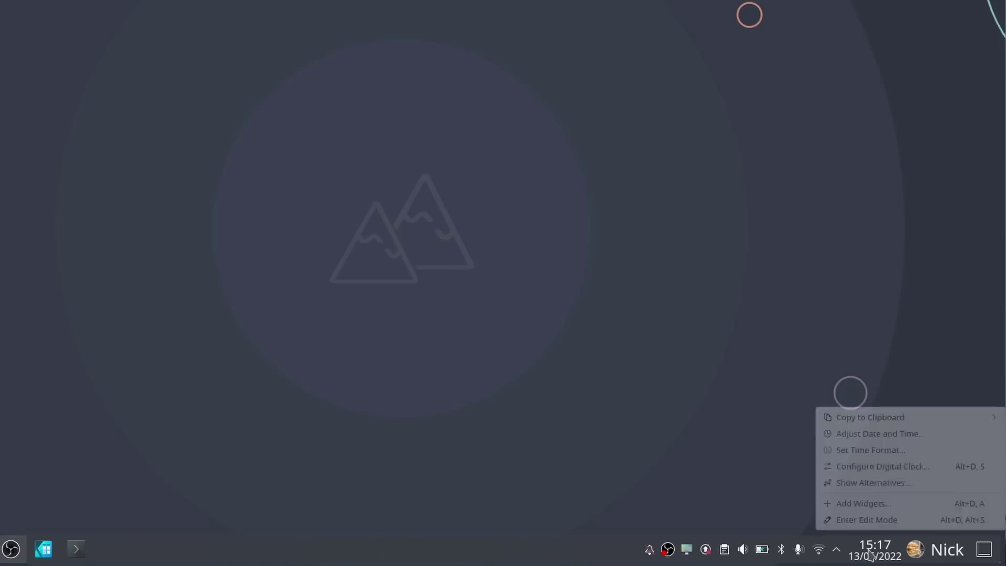
{"action": "mouse_move", "coordinate": [890, 426]}
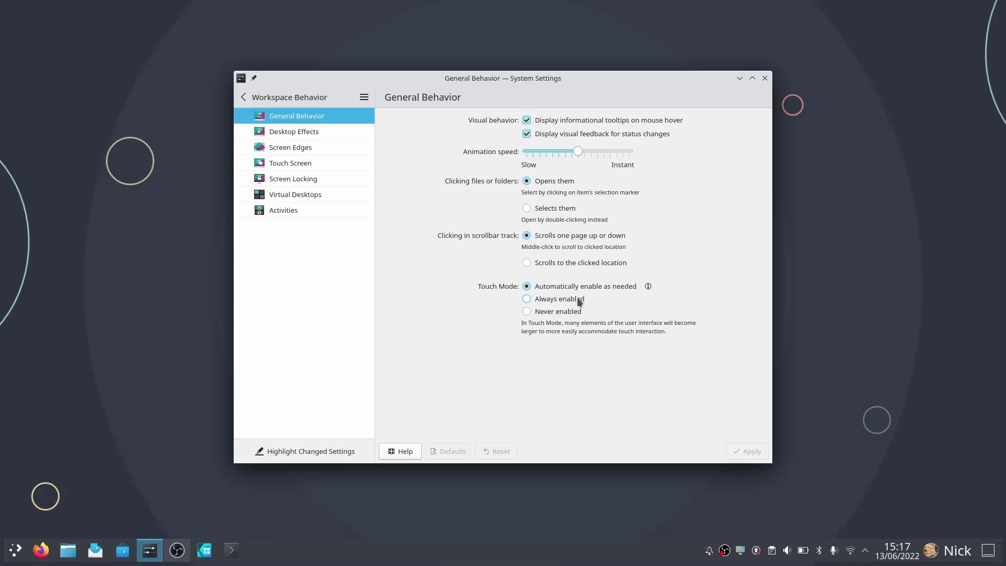
- Select Always enabled as the Touch Mode in the General Behavior settings
{"action": "left_click", "coordinate": [549, 299]}
{"action": "left_click", "coordinate": [563, 313]}
{"action": "left_click", "coordinate": [549, 300]}
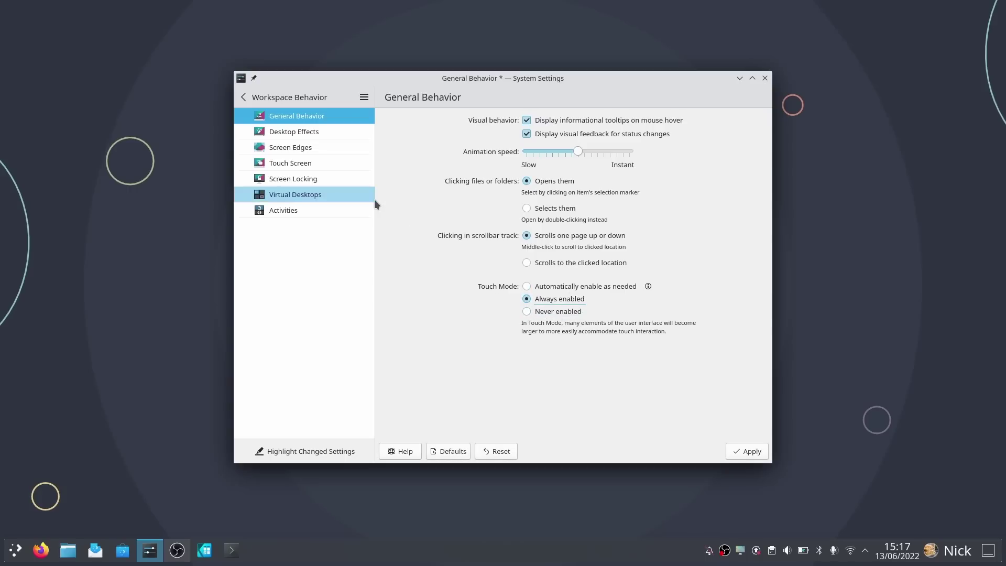
- Search all system settings for touch, and clear the search
{"action": "left_click", "coordinate": [282, 96]}
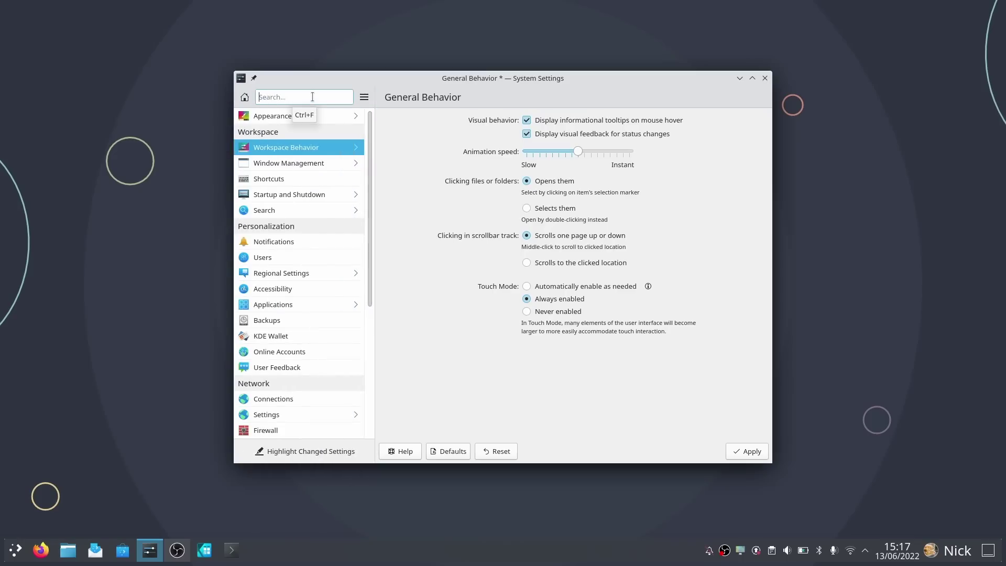
{"action": "type", "text": "touch"}
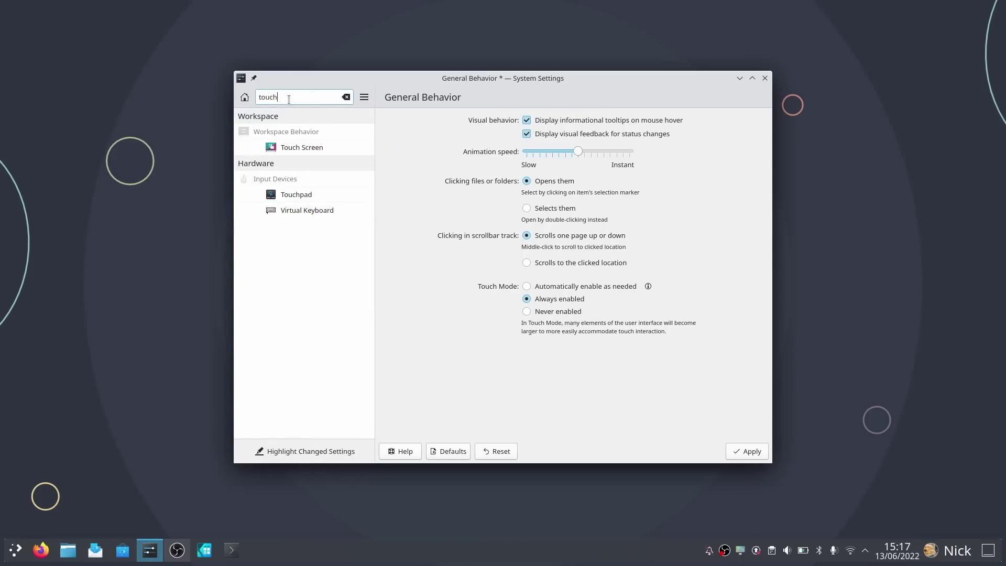
{"action": "key", "text": "BackSpace"}
{"action": "key", "text": "BackSpace"}
{"action": "key", "text": "BackSpace"}
{"action": "key", "text": "BackSpace"}
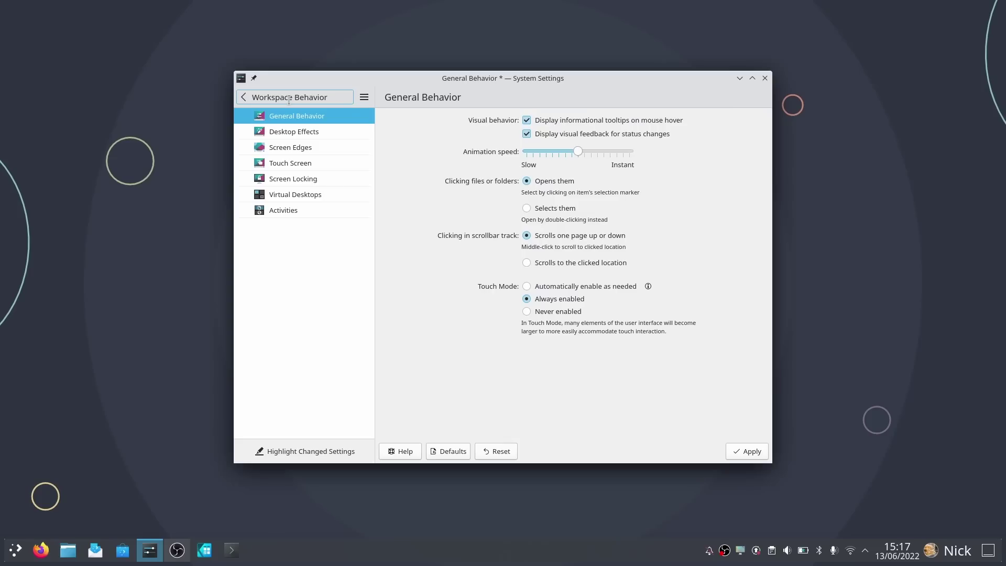
- Search all system settings for tablet, clear the search and return to the Workspace Behavior settings
{"action": "left_click", "coordinate": [288, 100]}
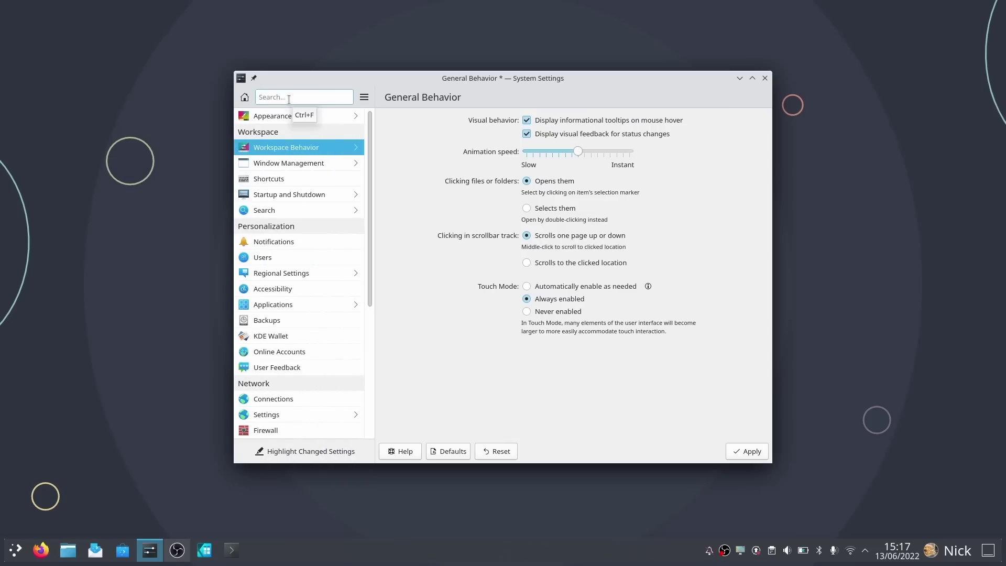
{"action": "type", "text": "tablet"}
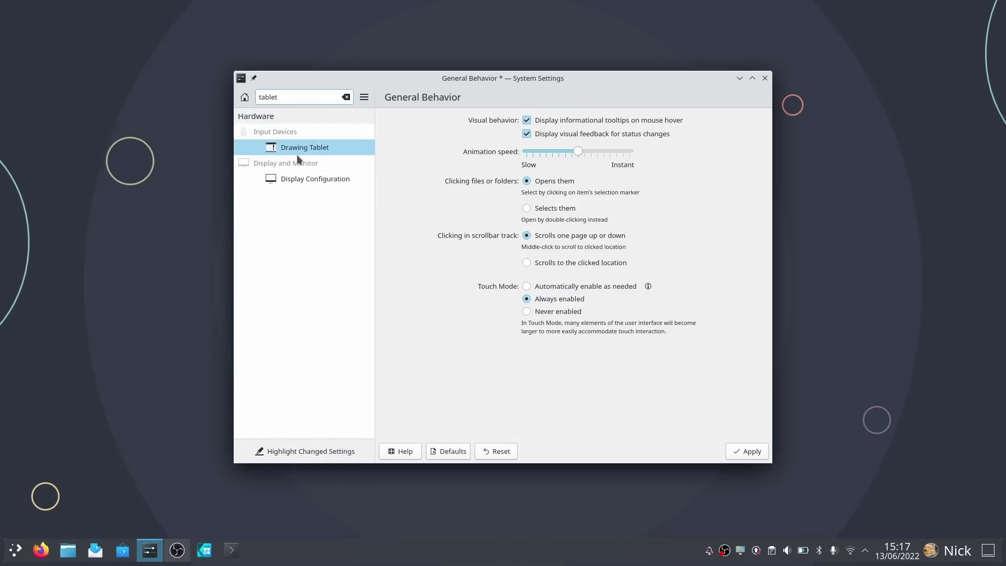
{"action": "left_click", "coordinate": [346, 98]}
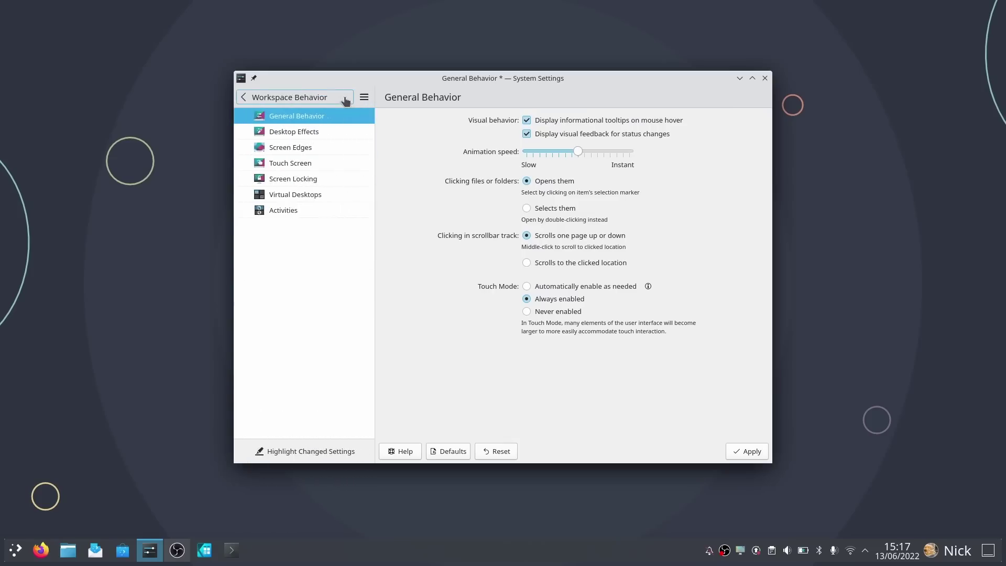
{"action": "left_click", "coordinate": [272, 98]}
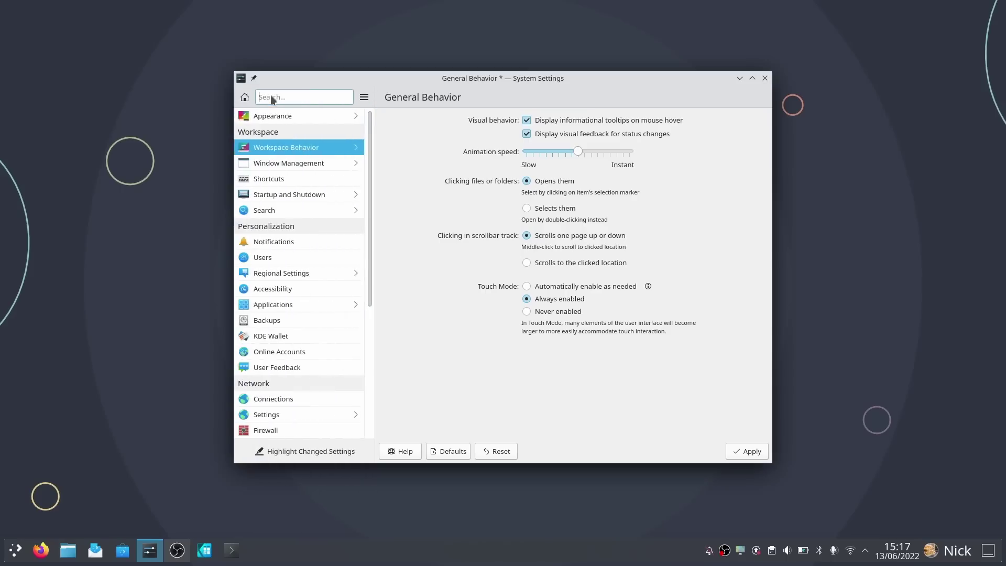
{"action": "left_click", "coordinate": [300, 146]}
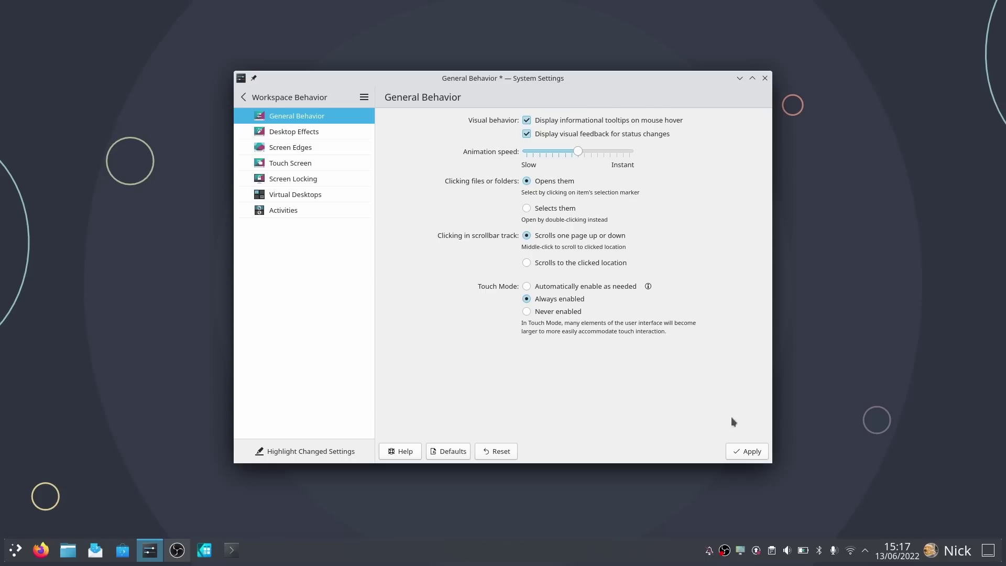
- Apply the Touch Mode change, and minimize and restore the System Settings window
{"action": "left_click", "coordinate": [745, 453]}
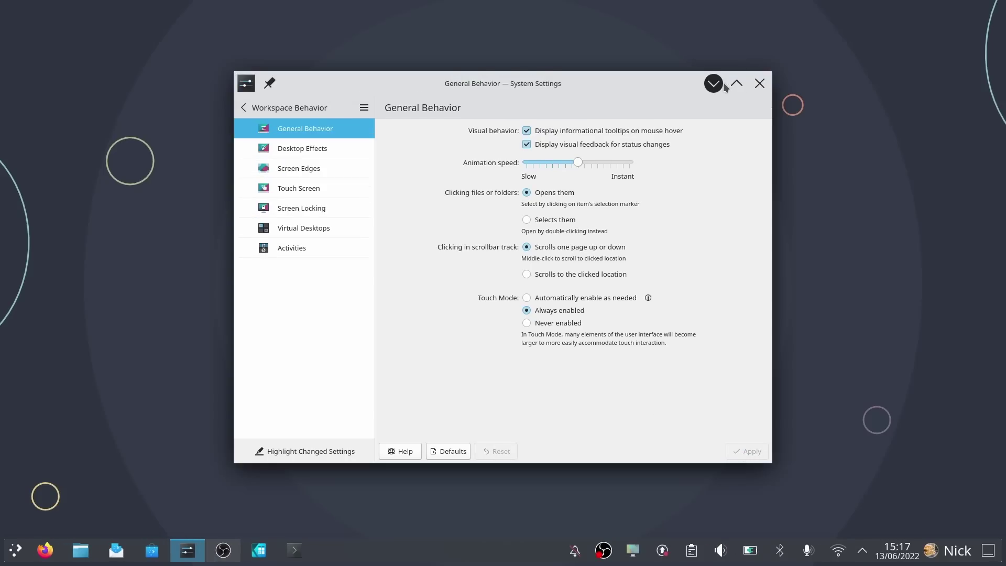
{"action": "left_click", "coordinate": [714, 84]}
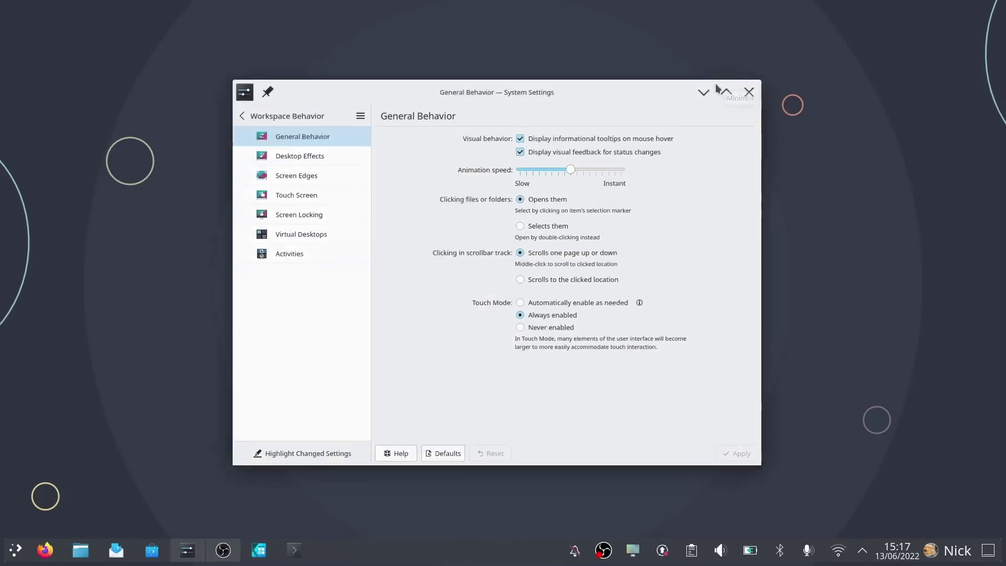
{"action": "left_click", "coordinate": [187, 549]}
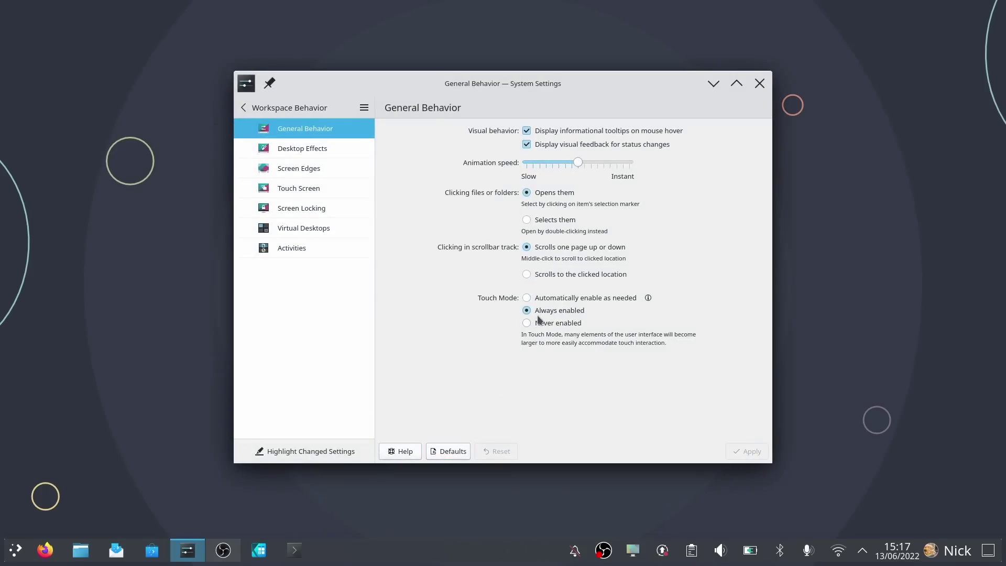
- Apply Touch Mode as Never enabled, and reapply it as Always enabled
{"action": "left_click", "coordinate": [555, 323]}
{"action": "left_click", "coordinate": [746, 451]}
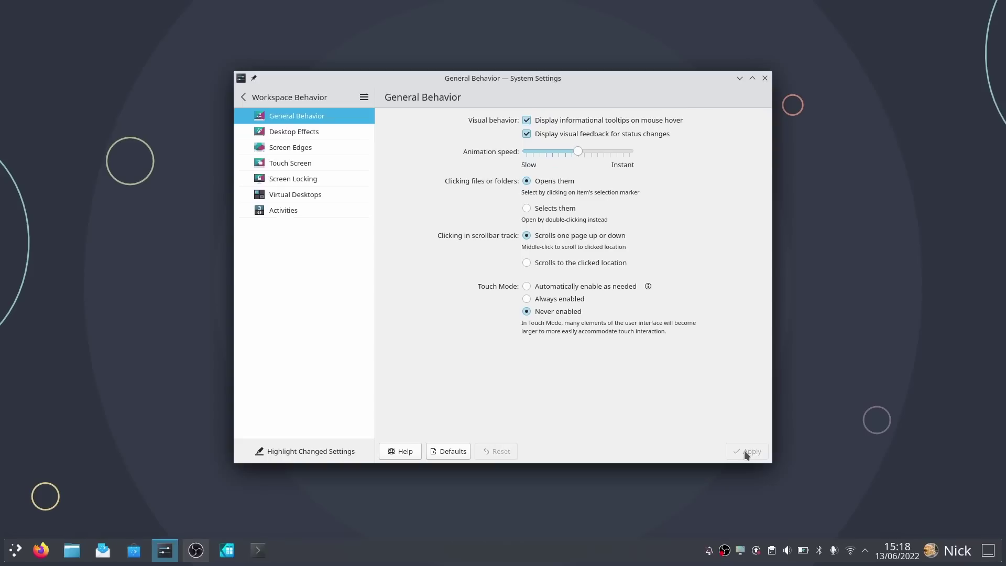
{"action": "left_click", "coordinate": [541, 299]}
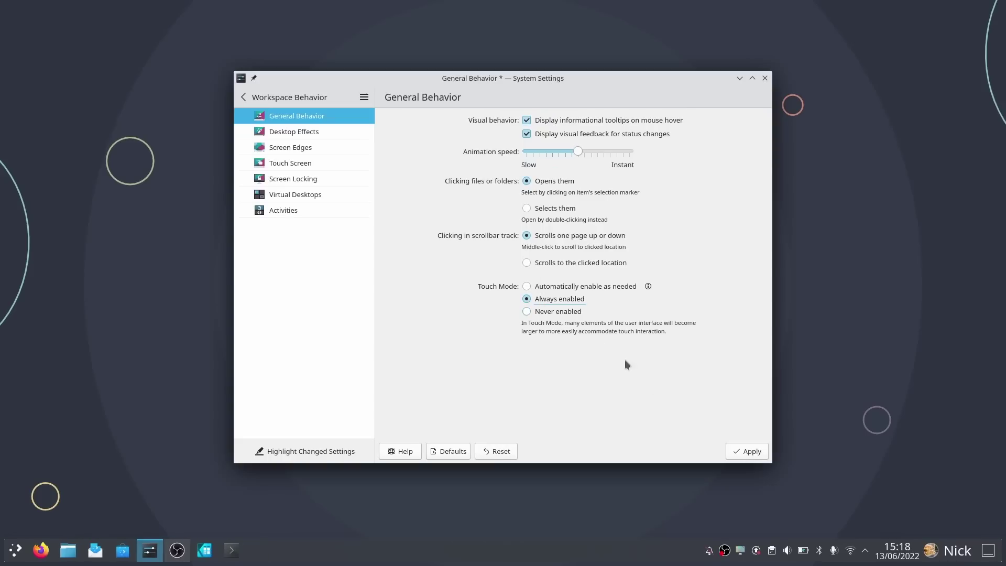
{"action": "left_click", "coordinate": [749, 453]}
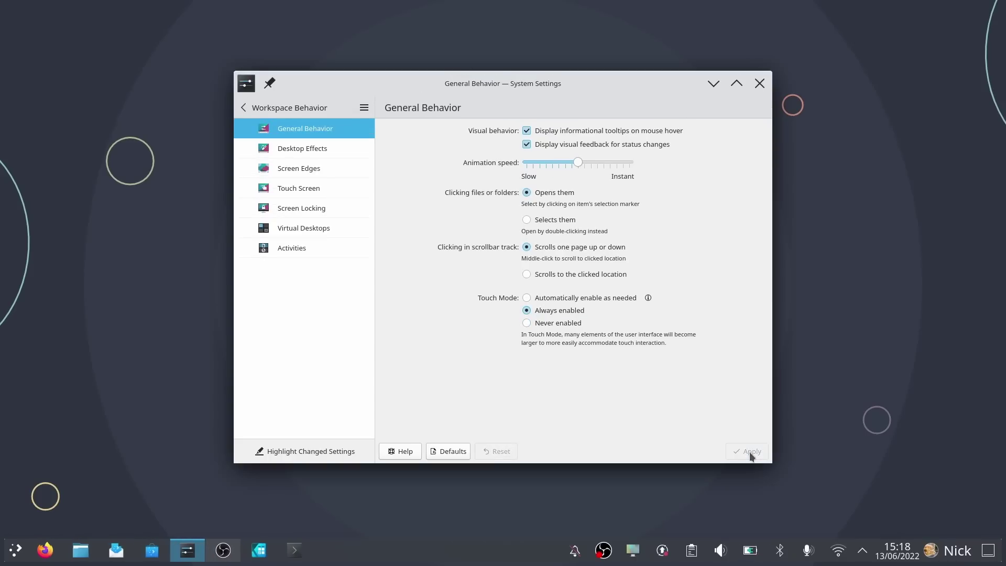
- Examine the entries of the System Settings application menu in Touch Mode, and close it
{"action": "left_click", "coordinate": [365, 107]}
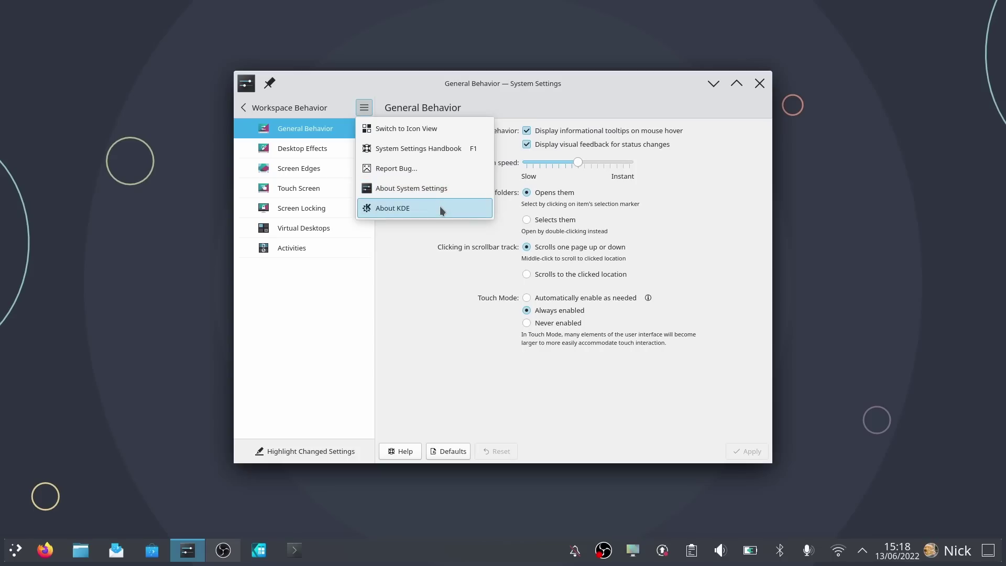
{"action": "left_click", "coordinate": [438, 344]}
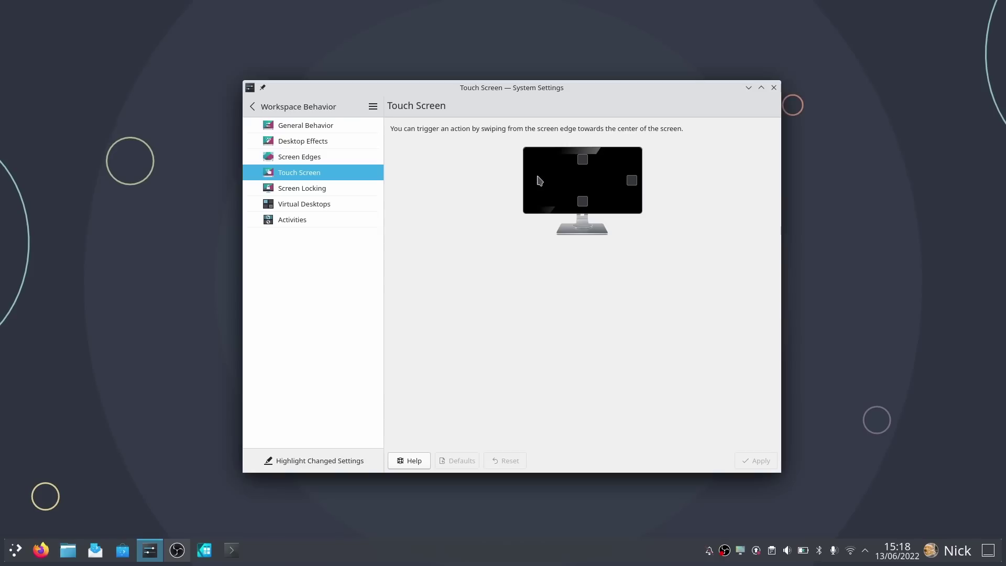
- Review the swipe actions offered for the top, left and right edges in the Touch Screen settings
{"action": "left_click", "coordinate": [585, 162]}
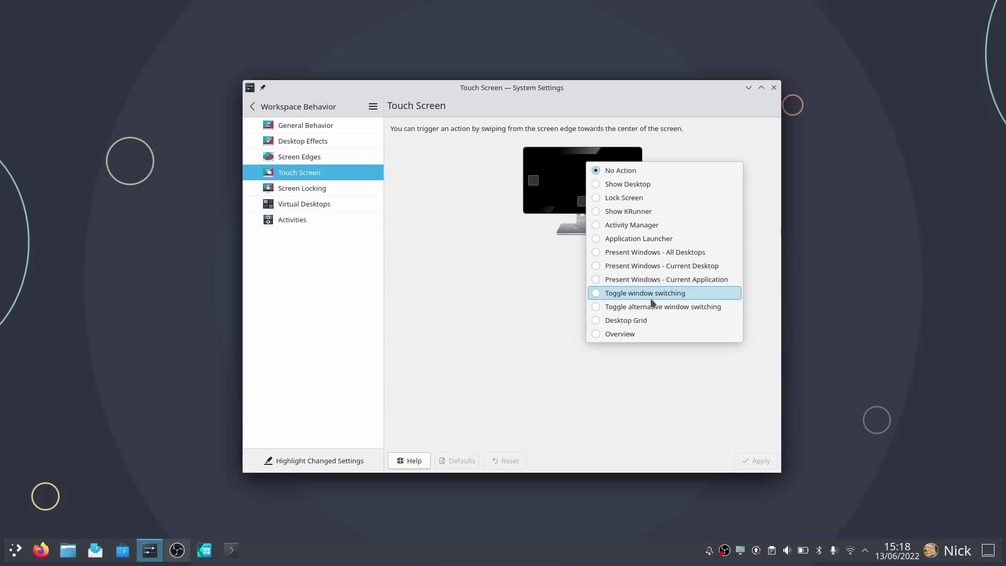
{"action": "left_click", "coordinate": [525, 311]}
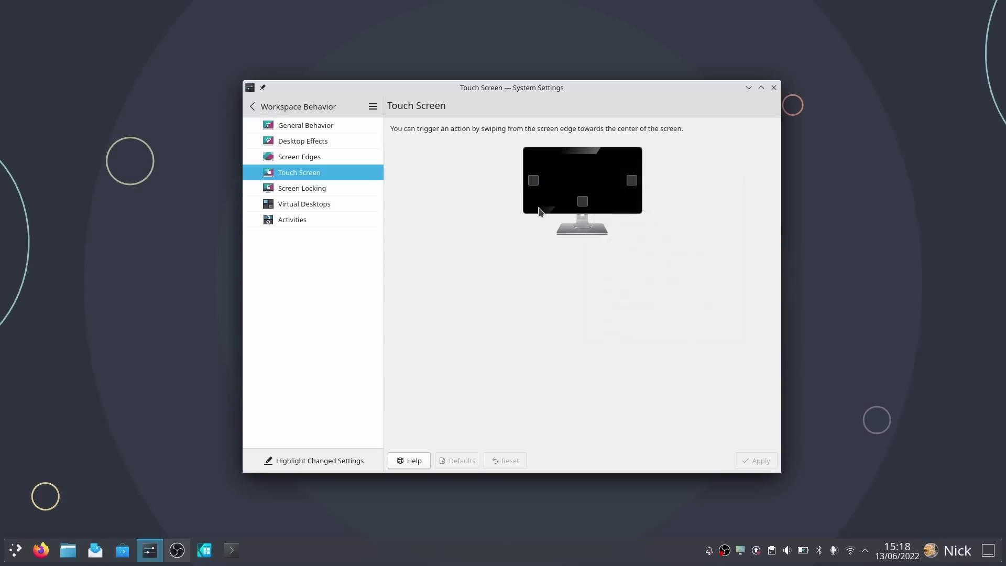
{"action": "left_click", "coordinate": [531, 184]}
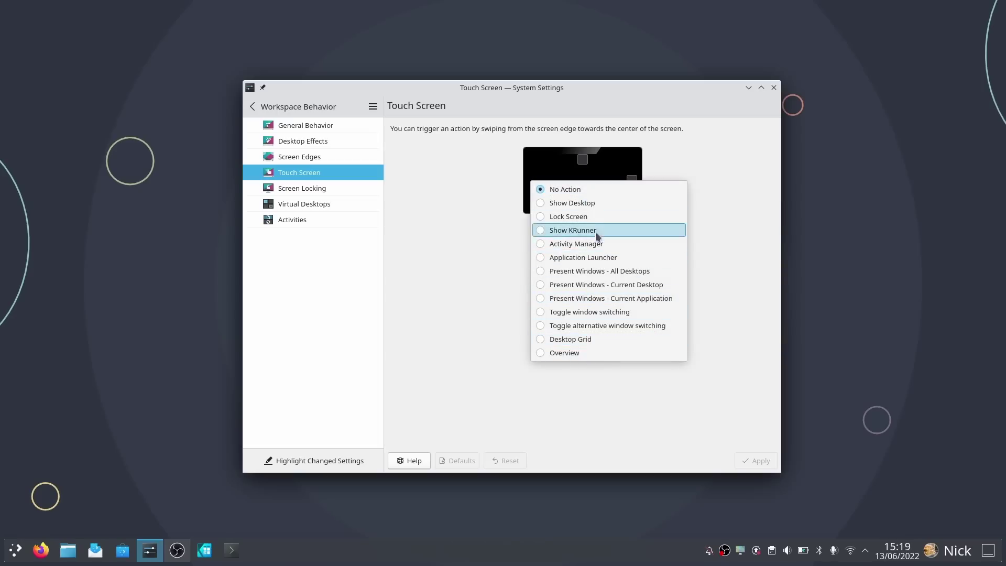
{"action": "left_click", "coordinate": [712, 174]}
{"action": "left_click", "coordinate": [633, 181]}
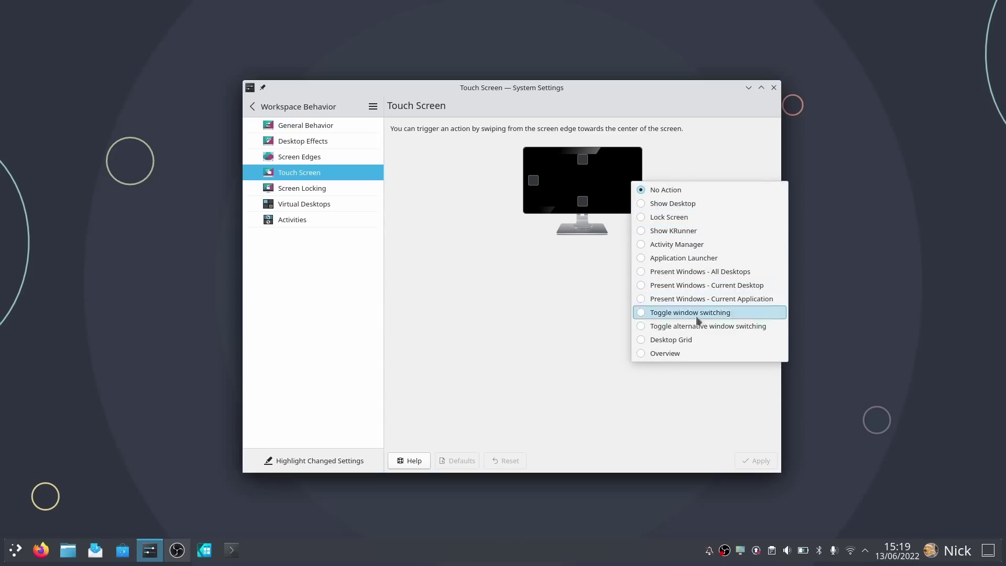
{"action": "left_click", "coordinate": [586, 291]}
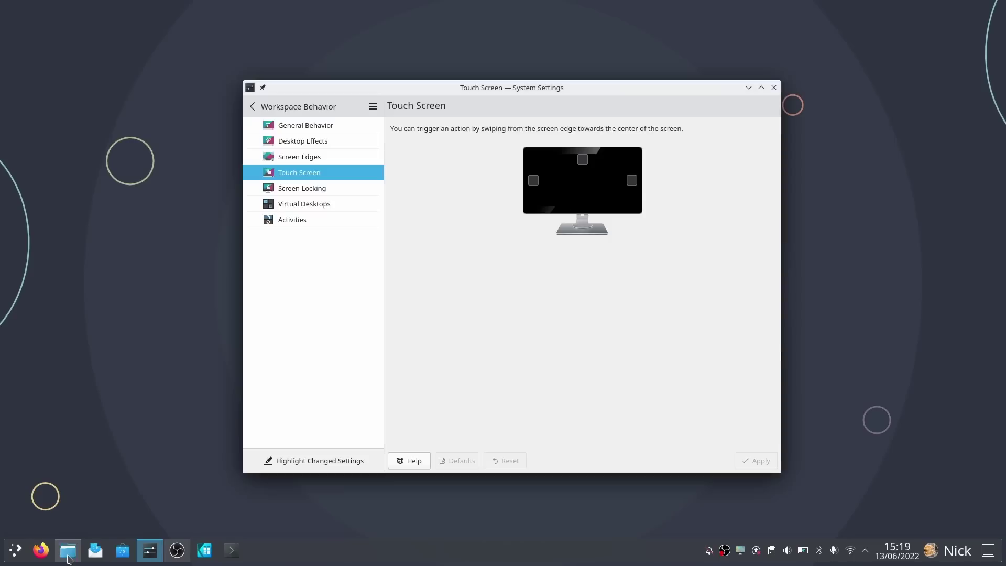
- Open the Dolphin file manager and the Konsole terminal, and show all open windows in the Overview
{"action": "left_click", "coordinate": [68, 557]}
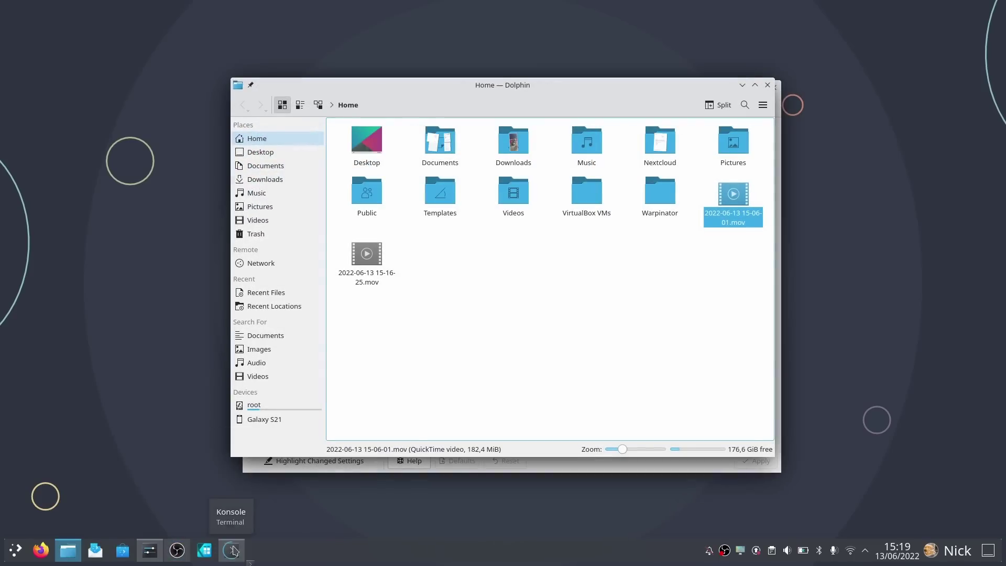
{"action": "left_click", "coordinate": [231, 549]}
{"action": "key", "text": "super+w"}
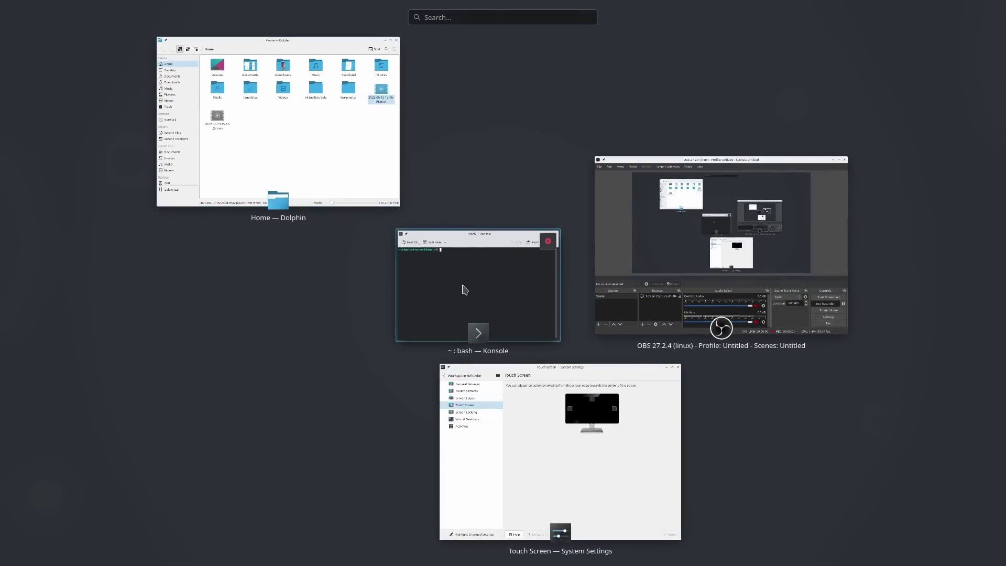
- Pick the Konsole window from the Overview, and show and hide the Overview of open windows two more times
{"action": "left_click", "coordinate": [464, 290]}
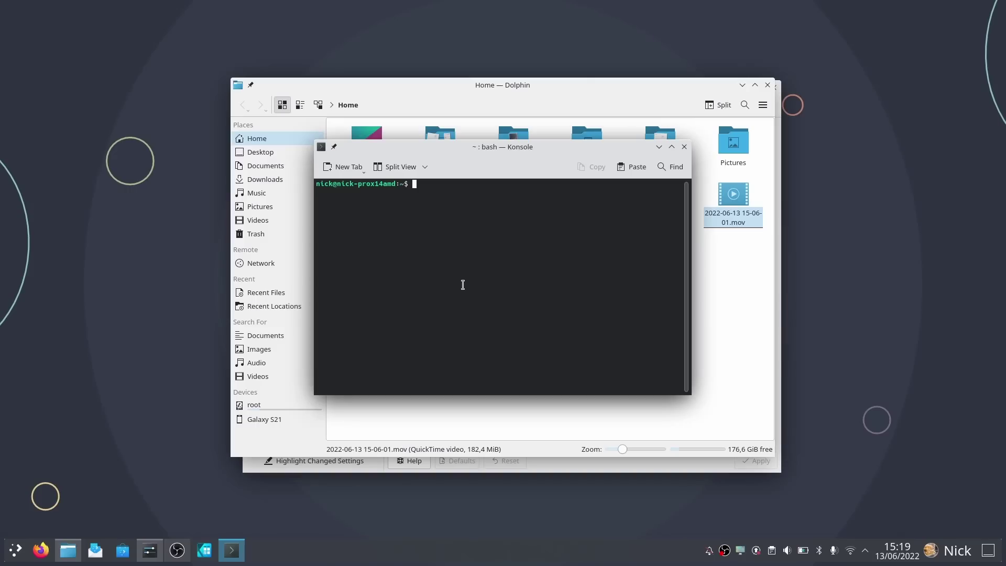
{"action": "key", "text": "super+w"}
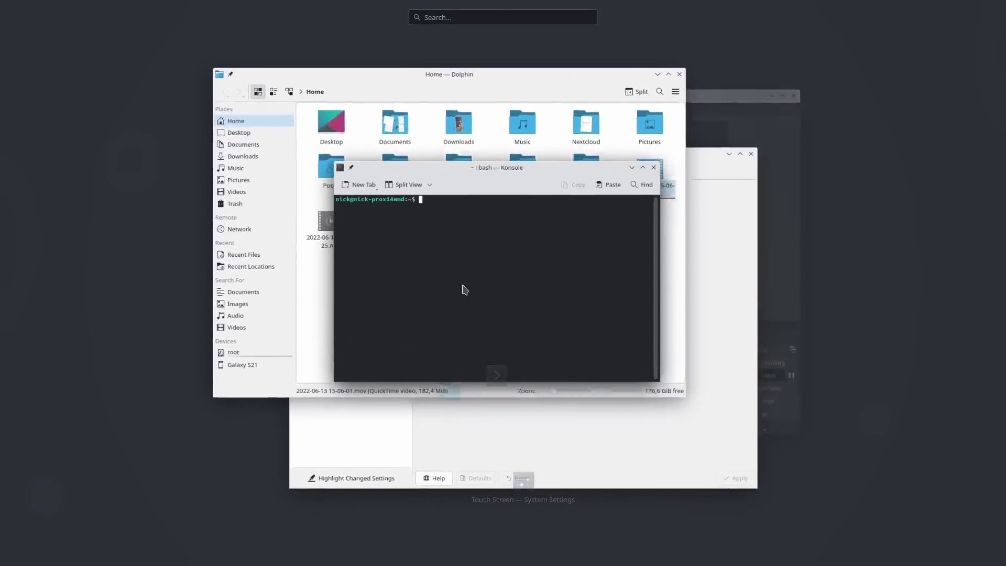
{"action": "key", "text": "super+w"}
{"action": "key", "text": "super+w"}
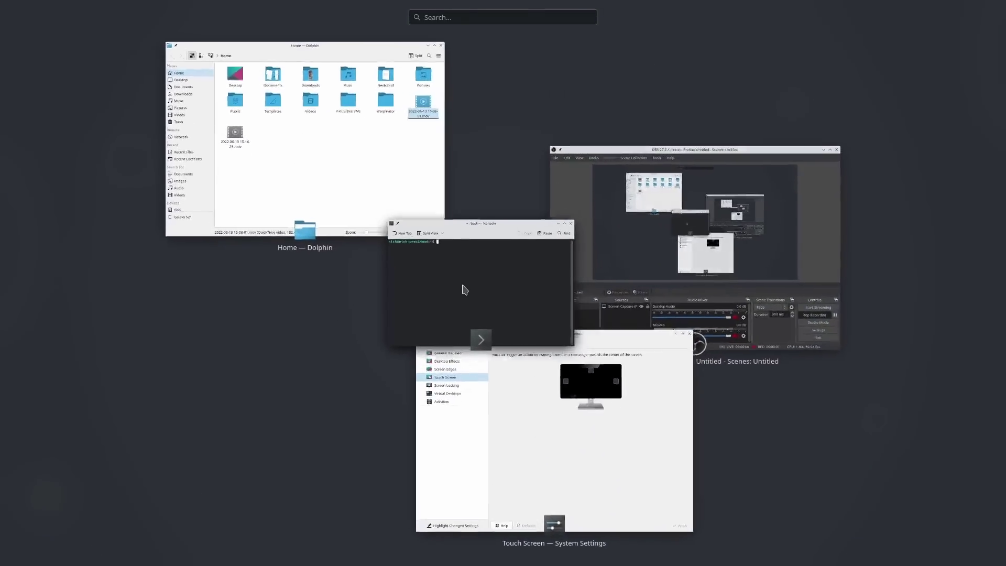
{"action": "key", "text": "super+w"}
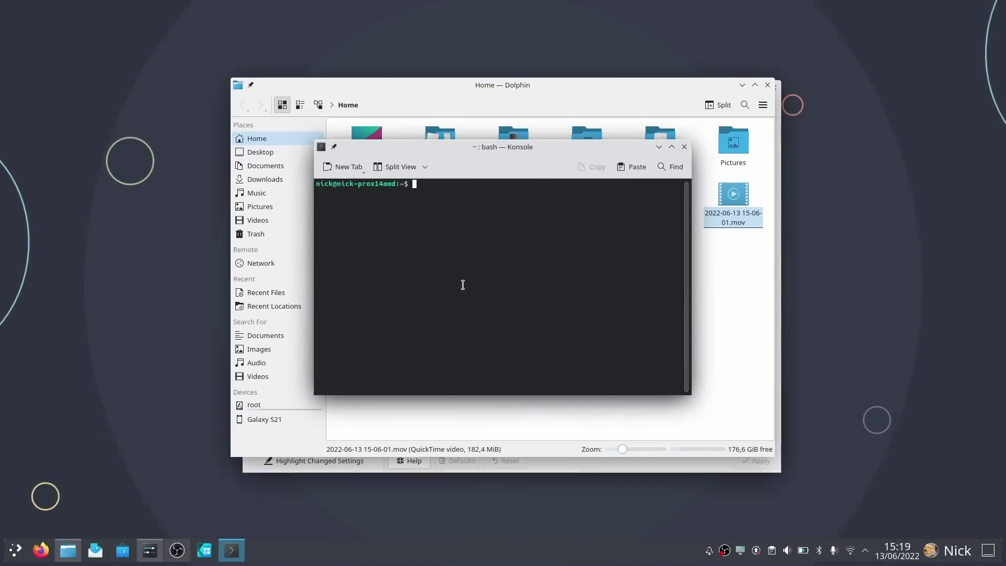
- Show both virtual desktops side by side in the Desktop Grid, and return to the current desktop
{"action": "key", "text": "super+F8"}
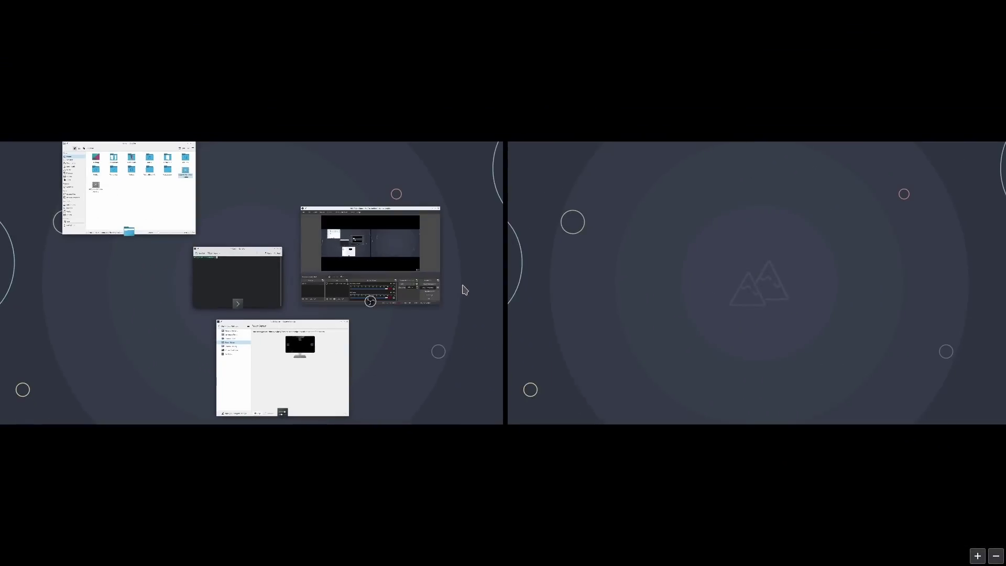
{"action": "key", "text": "super+F8"}
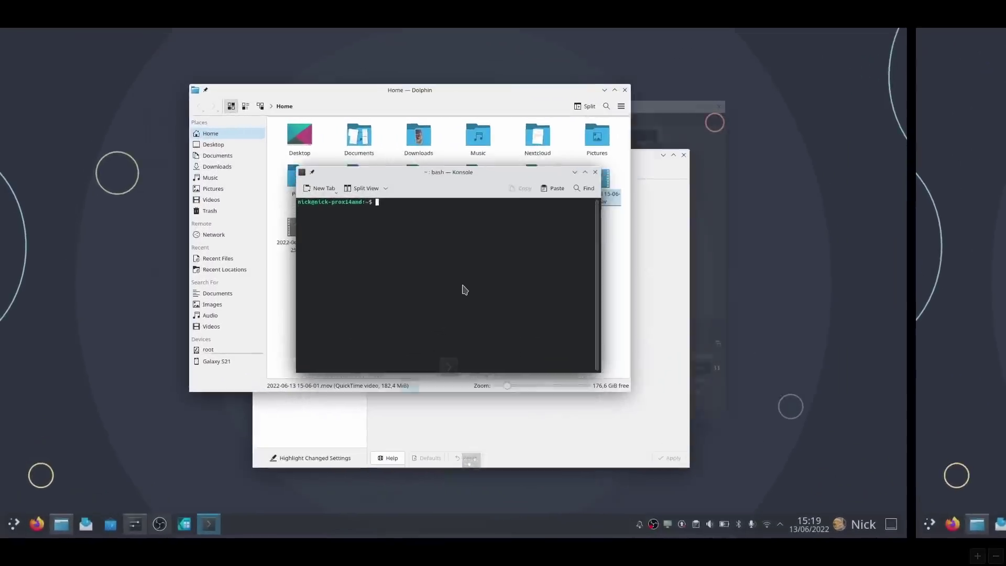
{"action": "key", "text": "ctrl+F10"}
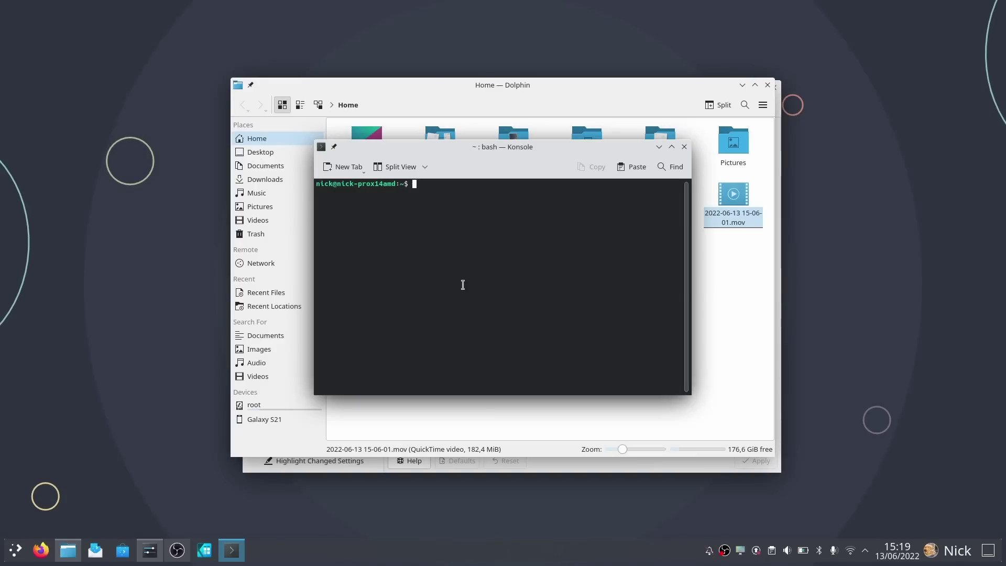
- Switch back and forth between the first and second virtual desktops, ending on the first one
{"action": "key", "text": "ctrl+super+Right"}
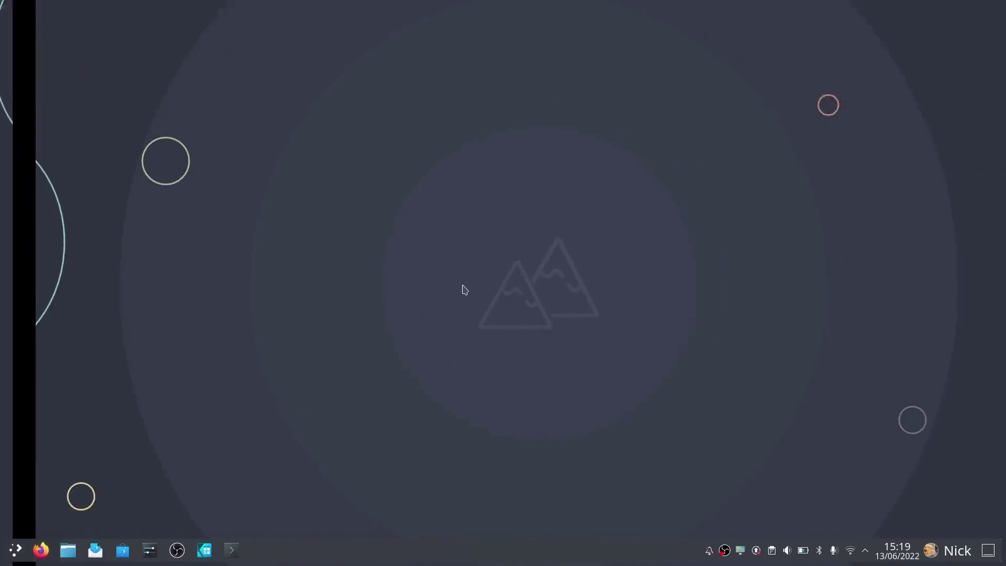
{"action": "key", "text": "ctrl+super+Left"}
{"action": "key", "text": "ctrl+super+Right"}
{"action": "key", "text": "ctrl+super+Left"}
{"action": "key", "text": "ctrl+super+Right"}
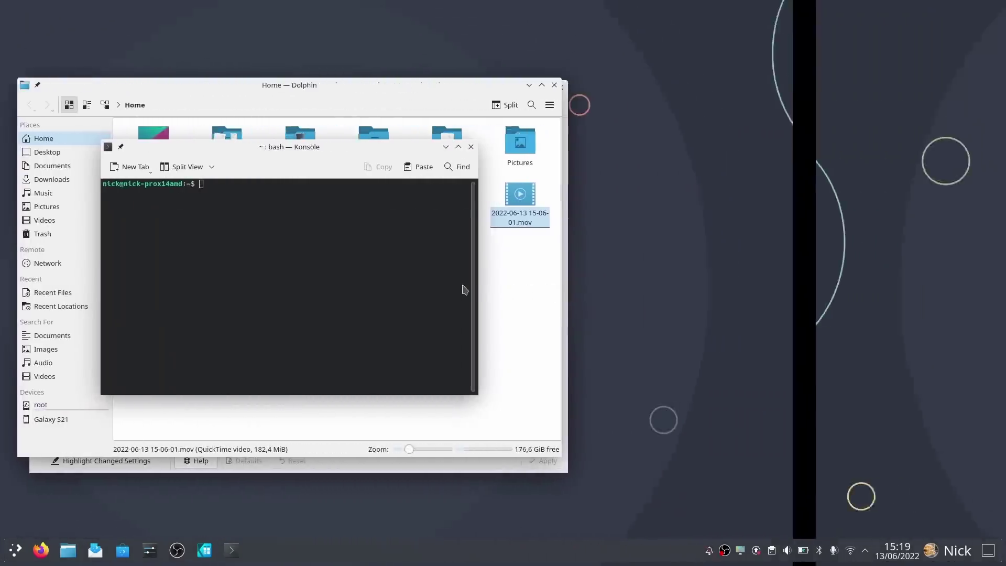
{"action": "key", "text": "ctrl+super+Left"}
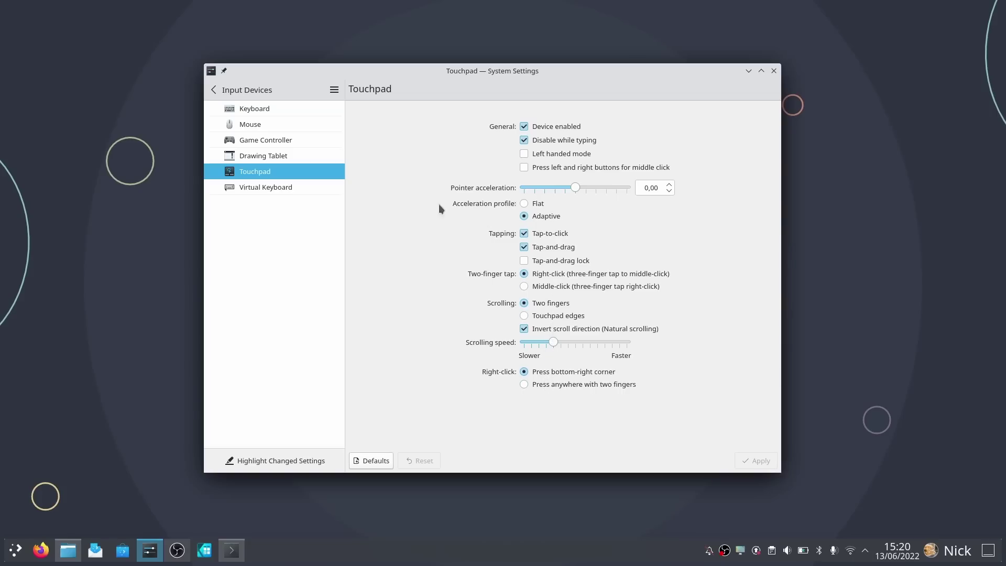
- Search the system settings for "touch", and clear the search
{"action": "left_click", "coordinate": [237, 90]}
{"action": "type", "text": "touch"}
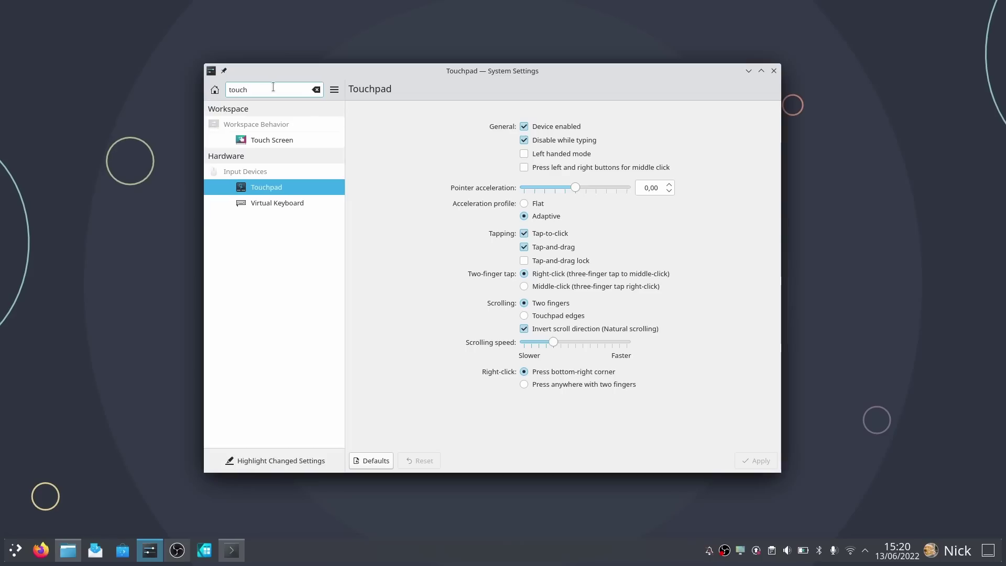
{"action": "key", "text": "BackSpace"}
{"action": "key", "text": "BackSpace"}
{"action": "key", "text": "BackSpace"}
{"action": "key", "text": "BackSpace"}
{"action": "key", "text": "BackSpace"}
- Search the system settings for "gestures", and clear the search
{"action": "left_click", "coordinate": [272, 88]}
{"action": "type", "text": "gestures"}
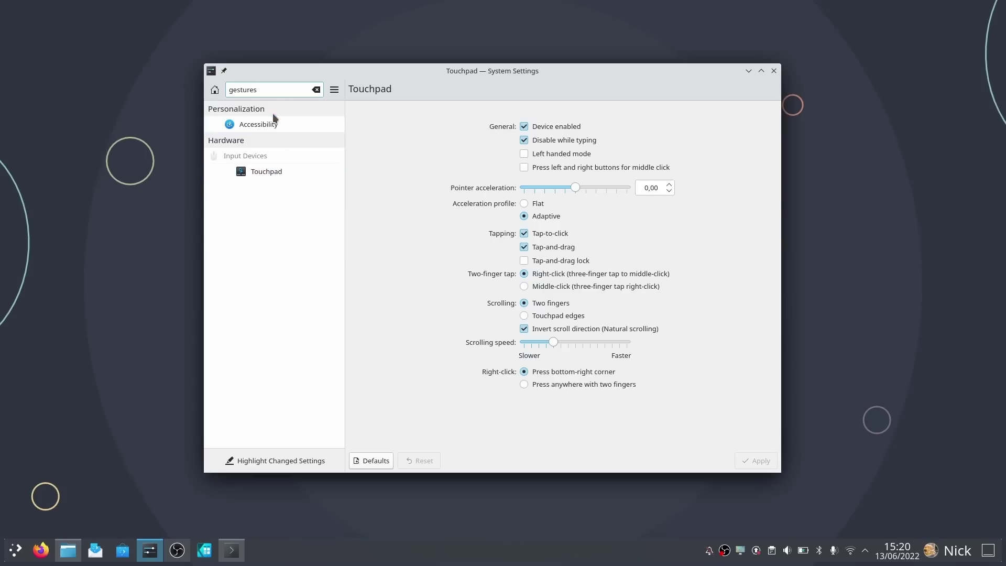
{"action": "key", "text": "BackSpace"}
{"action": "key", "text": "BackSpace"}
{"action": "key", "text": "BackSpace"}
{"action": "key", "text": "BackSpace"}
{"action": "key", "text": "BackSpace"}
{"action": "key", "text": "BackSpace"}
{"action": "key", "text": "BackSpace"}
{"action": "key", "text": "BackSpace"}
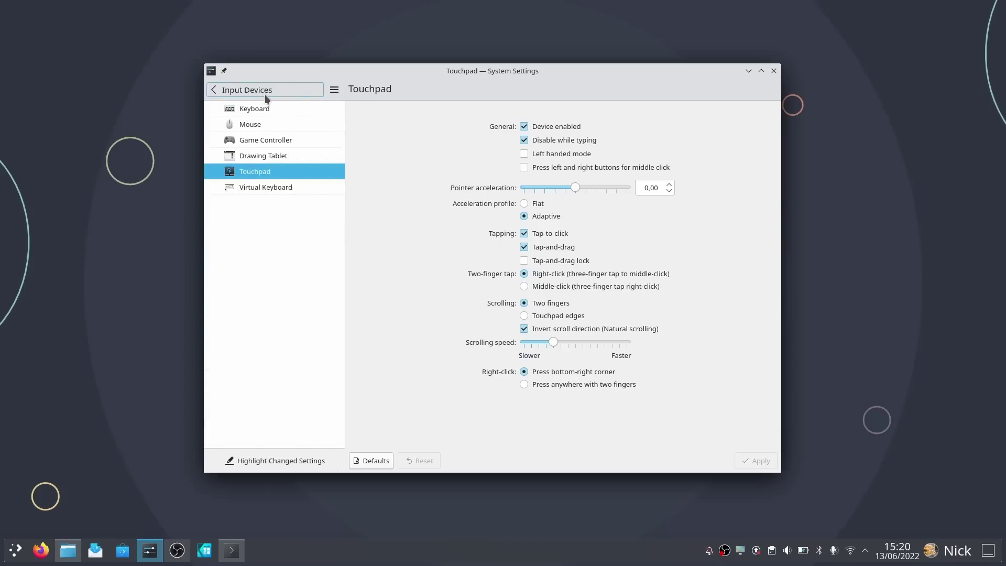
- Search the system settings for "desktop eff" and open the Desktop Effects page
{"action": "left_click", "coordinate": [265, 94]}
{"action": "type", "text": "de"}
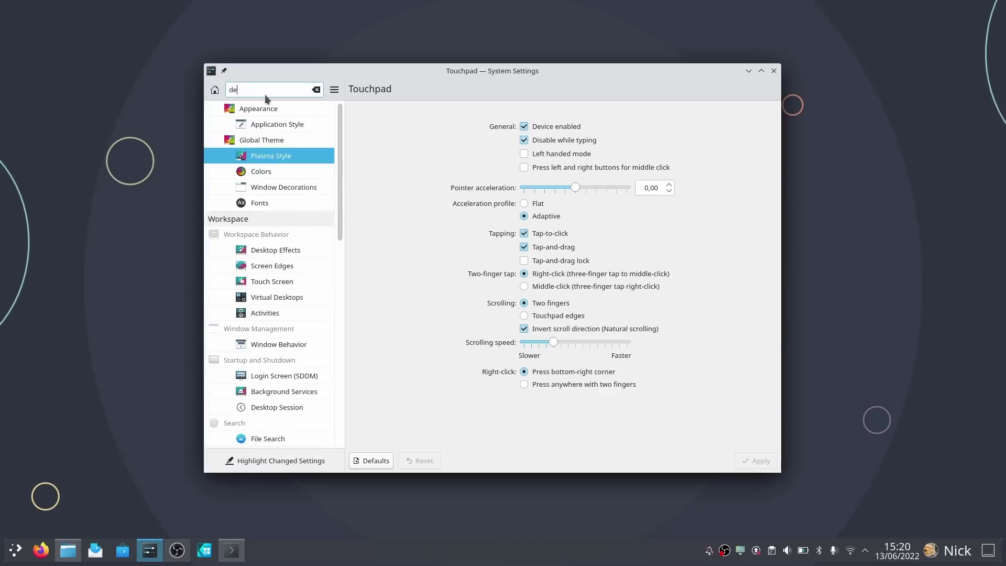
{"action": "type", "text": "sktop ef"}
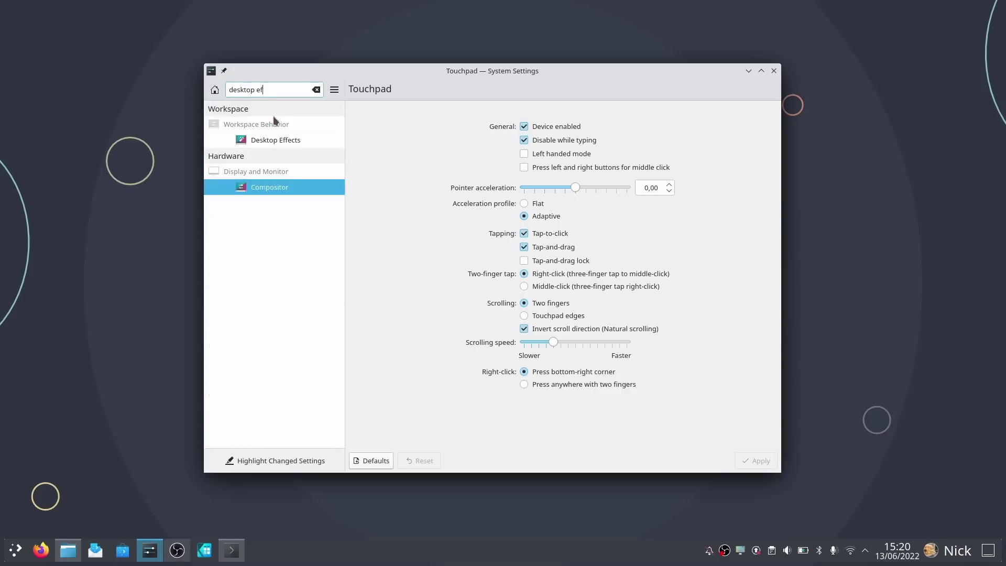
{"action": "type", "text": "f"}
{"action": "left_click", "coordinate": [276, 140]}
- Show the open windows in the Overview three times, returning to the System Settings window each time
{"action": "key", "text": "super+w"}
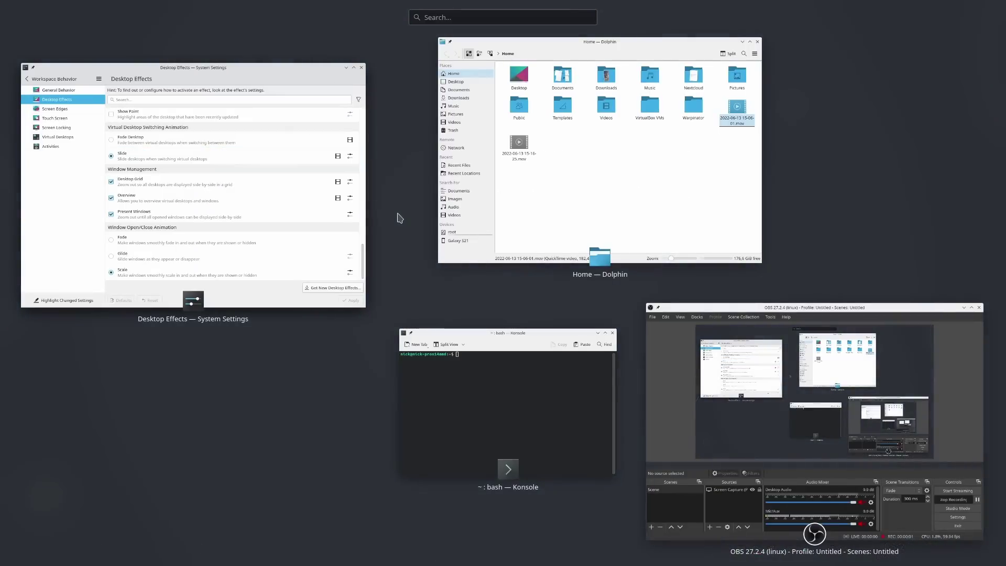
{"action": "left_click", "coordinate": [305, 199]}
{"action": "key", "text": "super+w"}
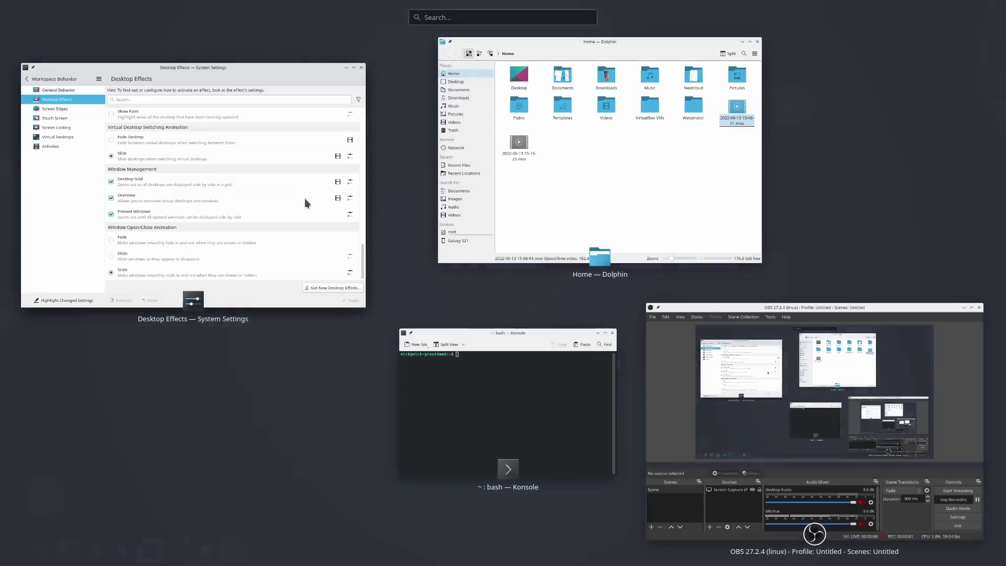
{"action": "left_click", "coordinate": [278, 201]}
{"action": "key", "text": "super+w"}
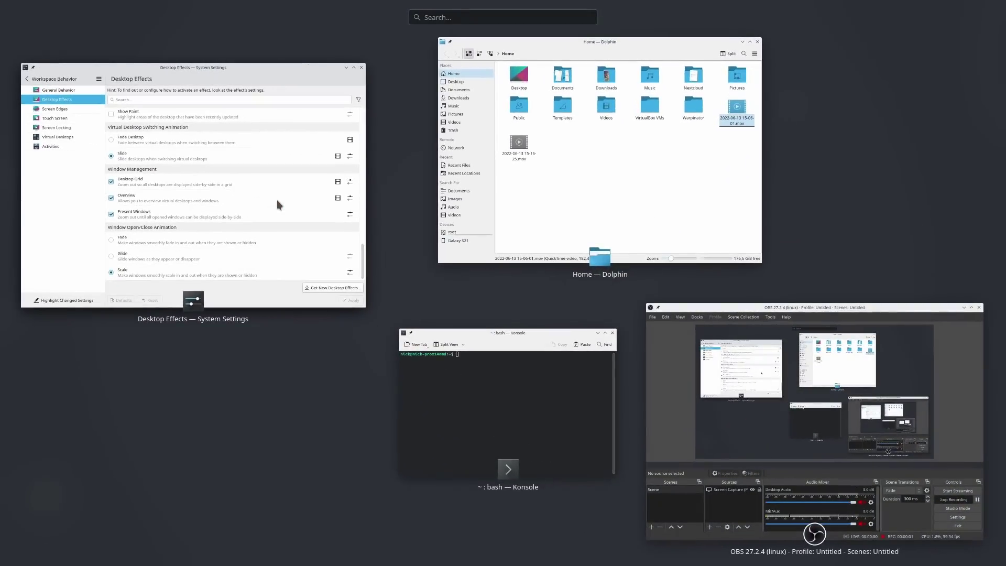
{"action": "left_click", "coordinate": [276, 202]}
{"action": "left_click", "coordinate": [278, 204]}
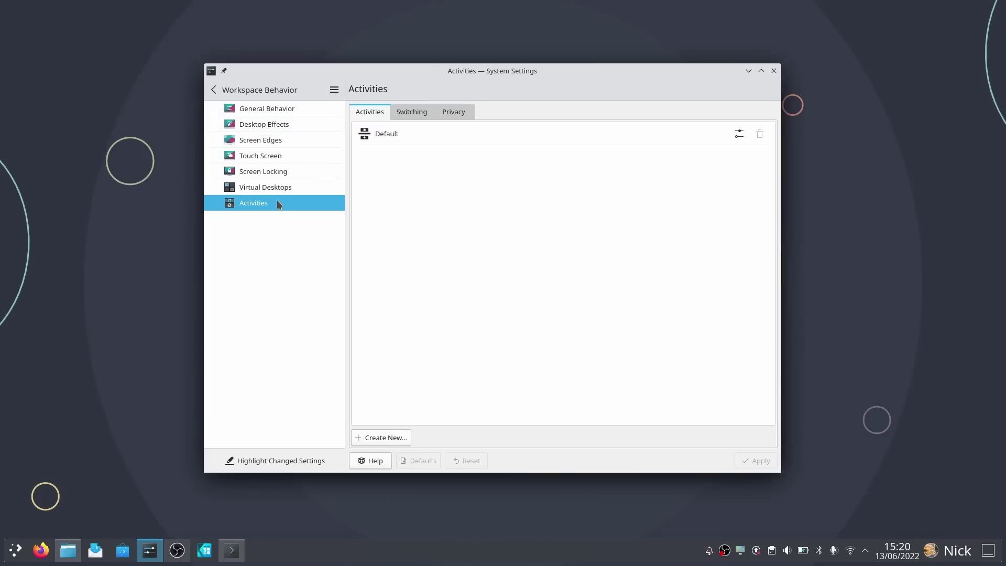
{"action": "key", "text": "super+w"}
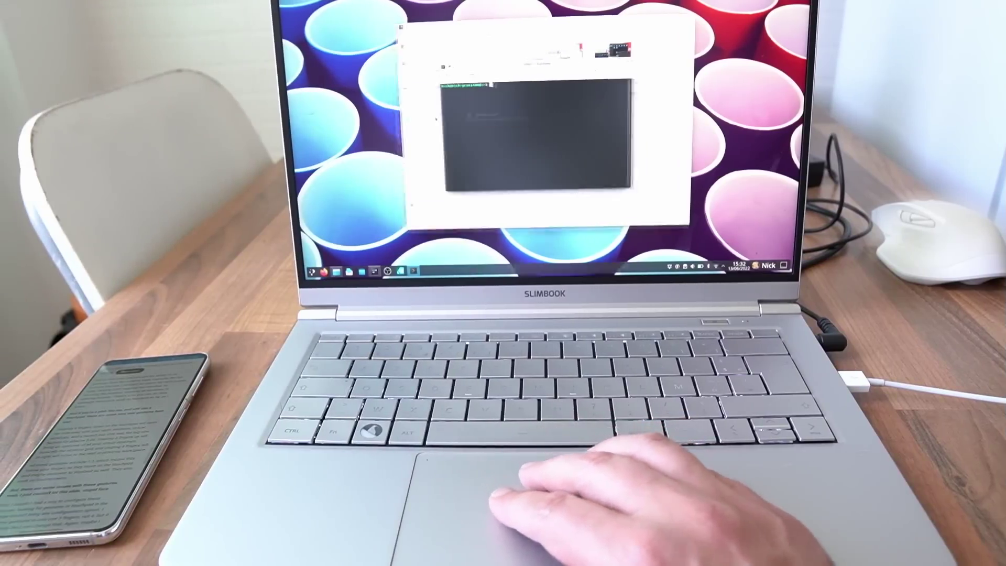
{"action": "key", "text": "ctrl+F9"}
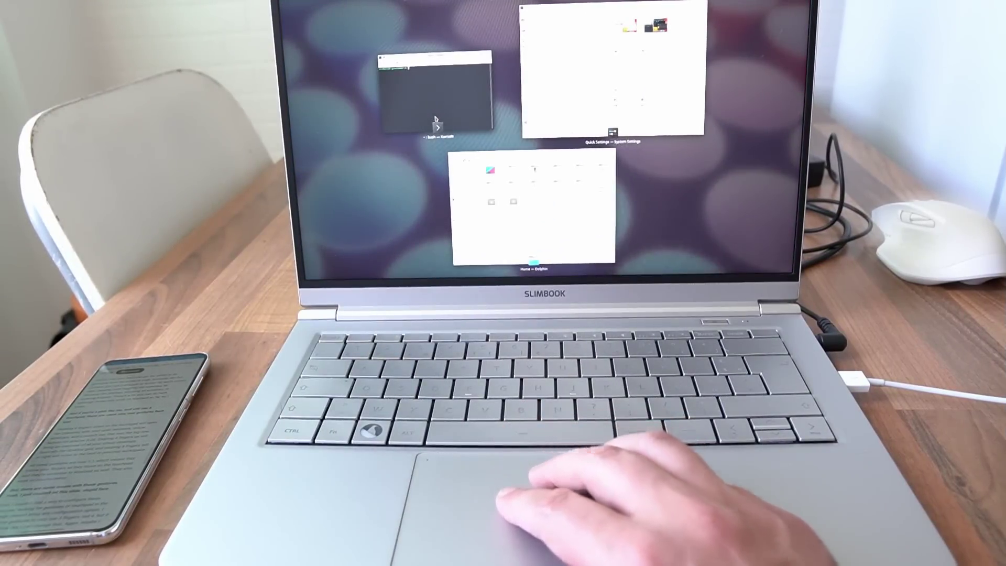
{"action": "left_click", "coordinate": [435, 119]}
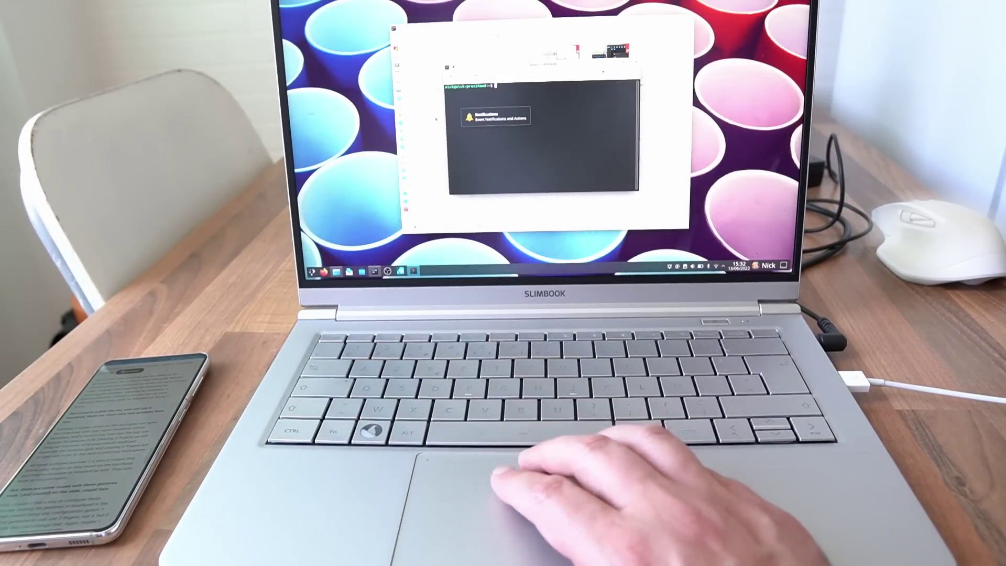
{"action": "key", "text": "ctrl+F9"}
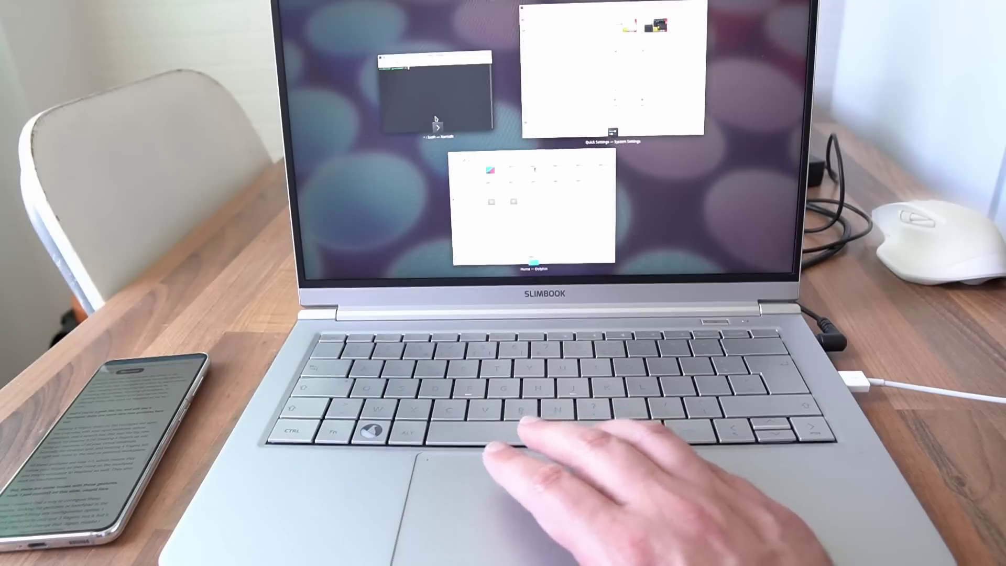
{"action": "key", "text": "ctrl+F8"}
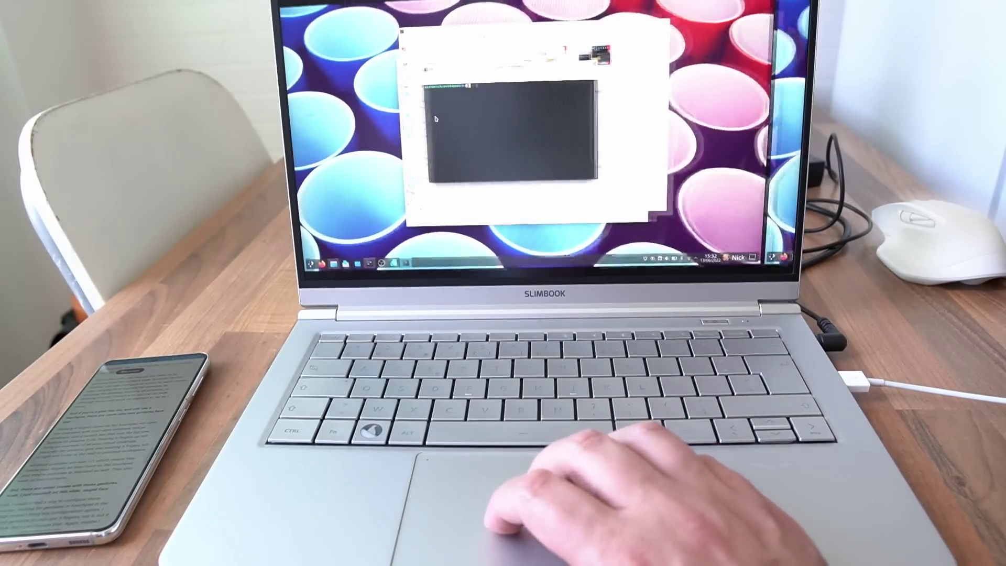
{"action": "key", "text": "ctrl+F8"}
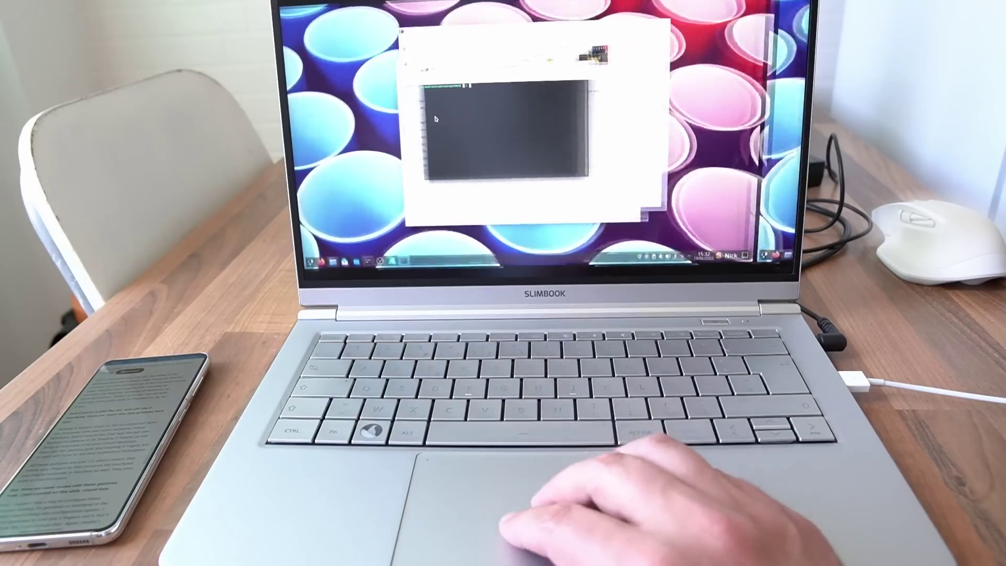
{"action": "key", "text": "ctrl+F8"}
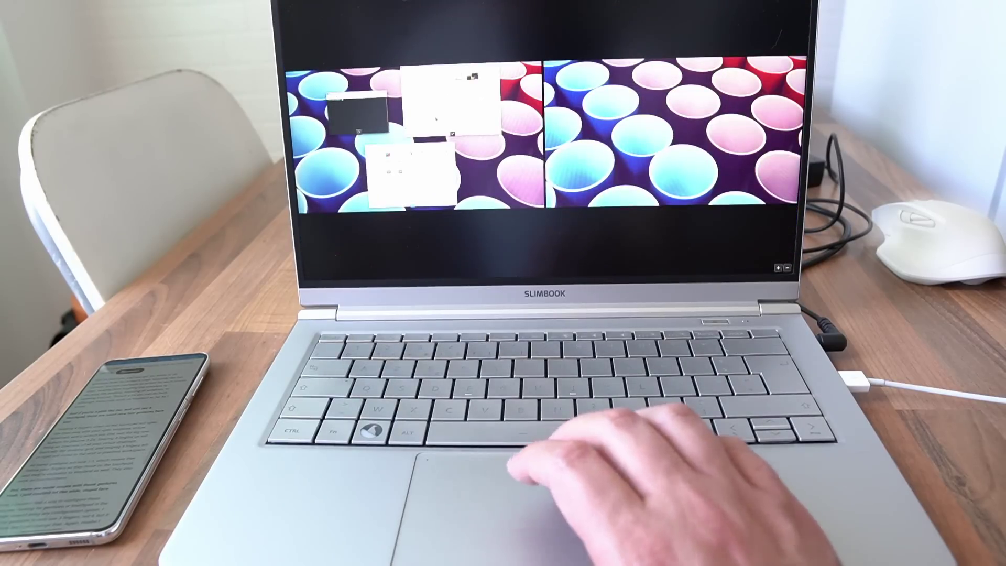
{"action": "key", "text": "ctrl+F10"}
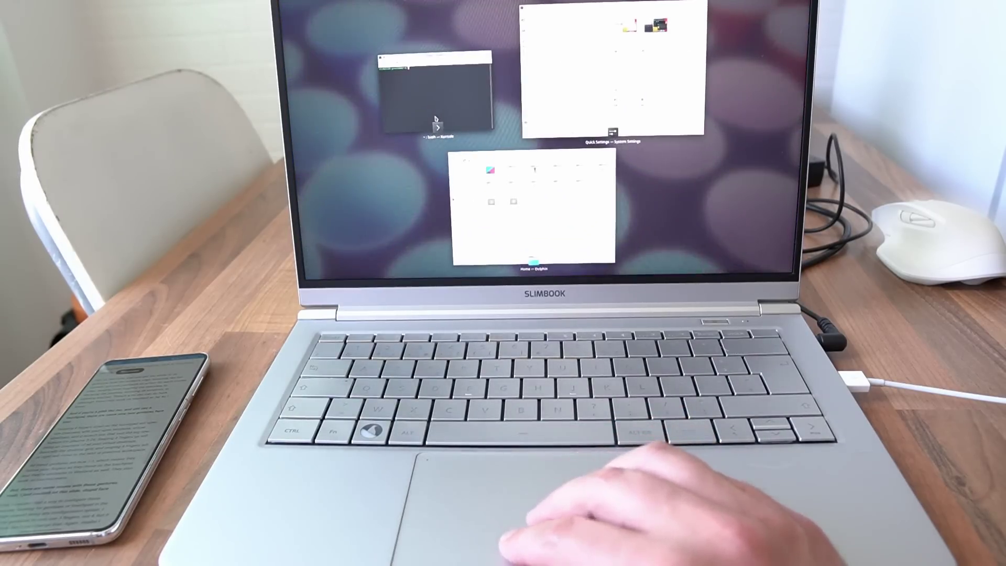
{"action": "left_click", "coordinate": [436, 120]}
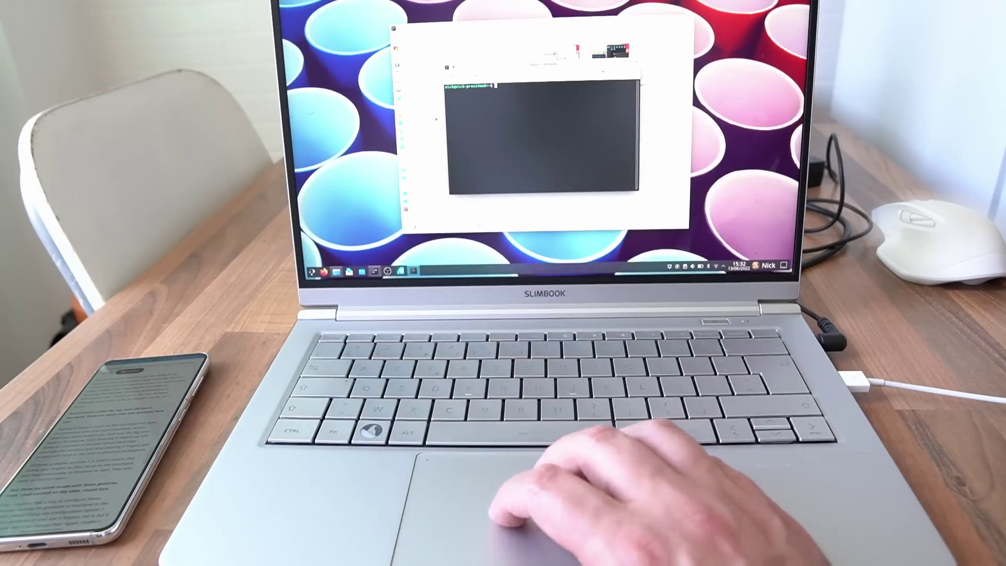
{"action": "key", "text": "ctrl+F8"}
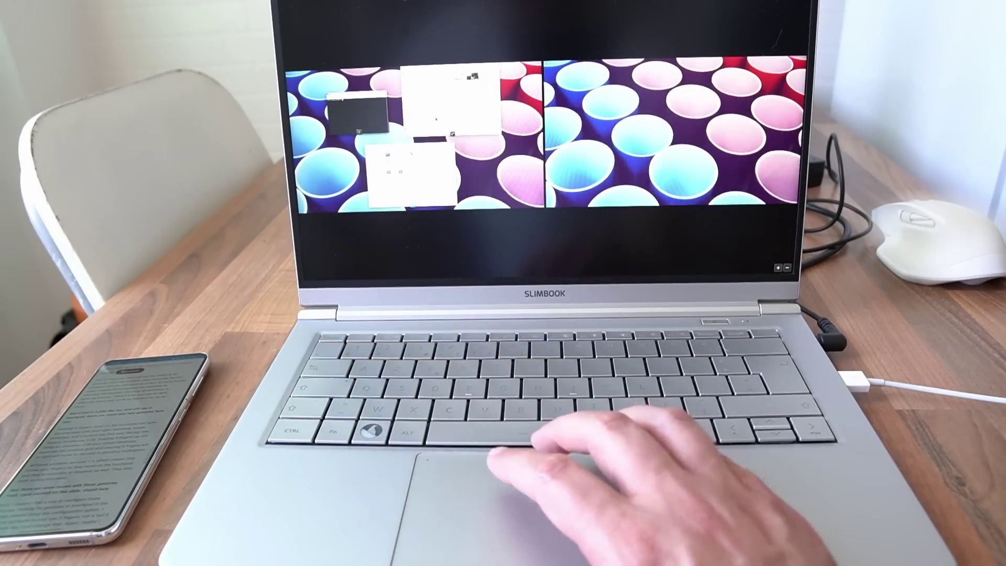
{"action": "key", "text": "ctrl+F10"}
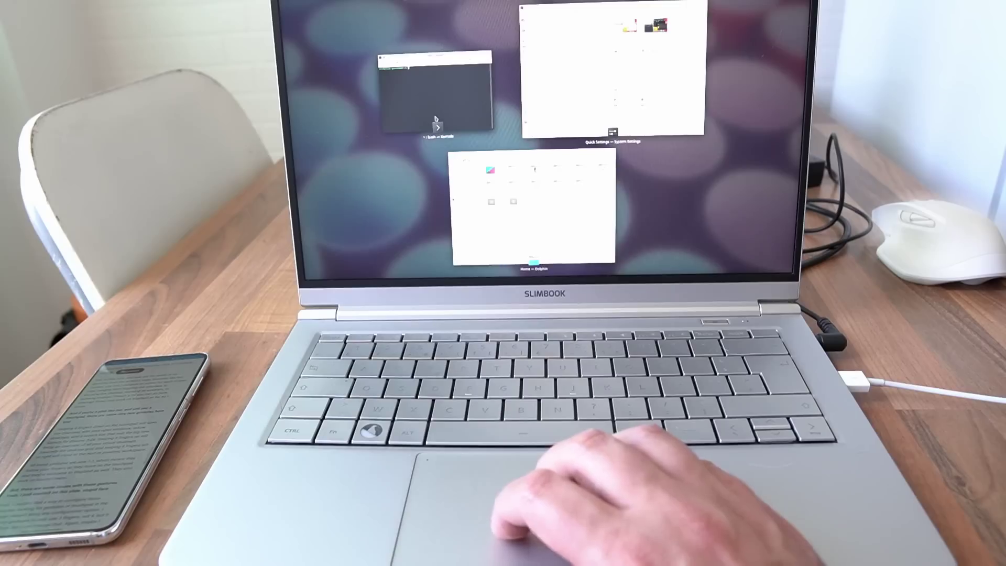
{"action": "key", "text": "ctrl+F8"}
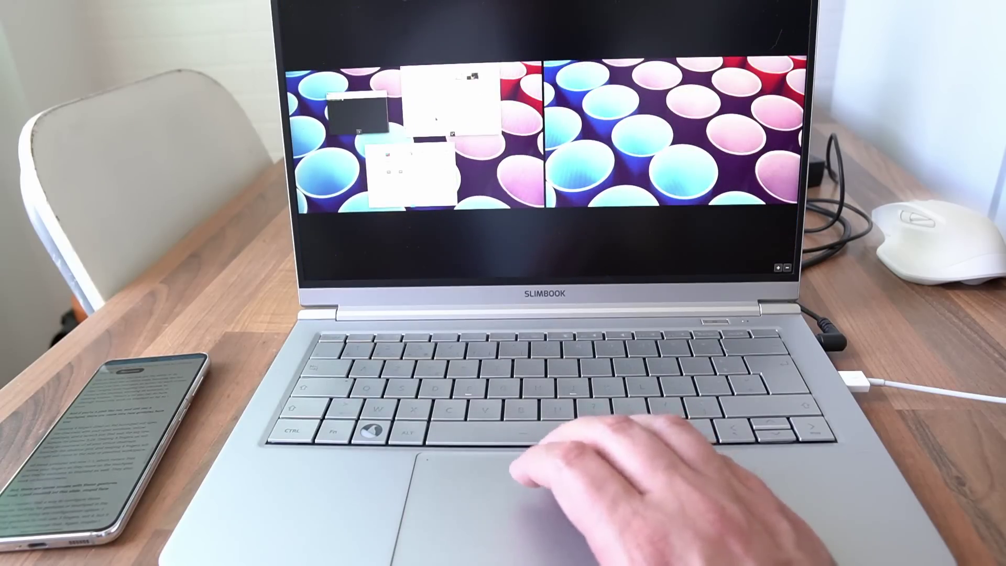
{"action": "key", "text": "ctrl+super+Right"}
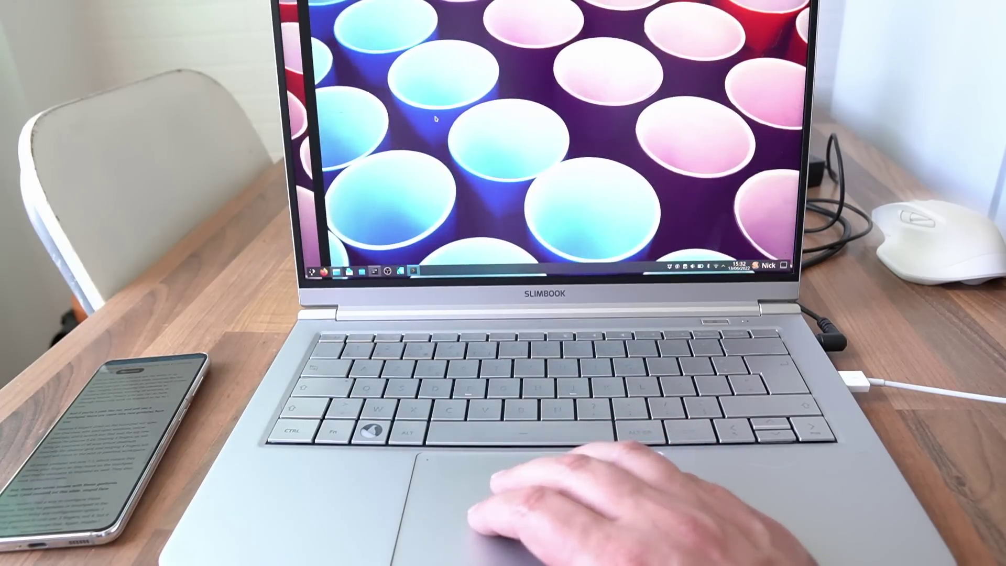
{"action": "key", "text": "ctrl+super+Left"}
{"action": "key", "text": "ctrl+super+Right"}
{"action": "key", "text": "ctrl+super+Left"}
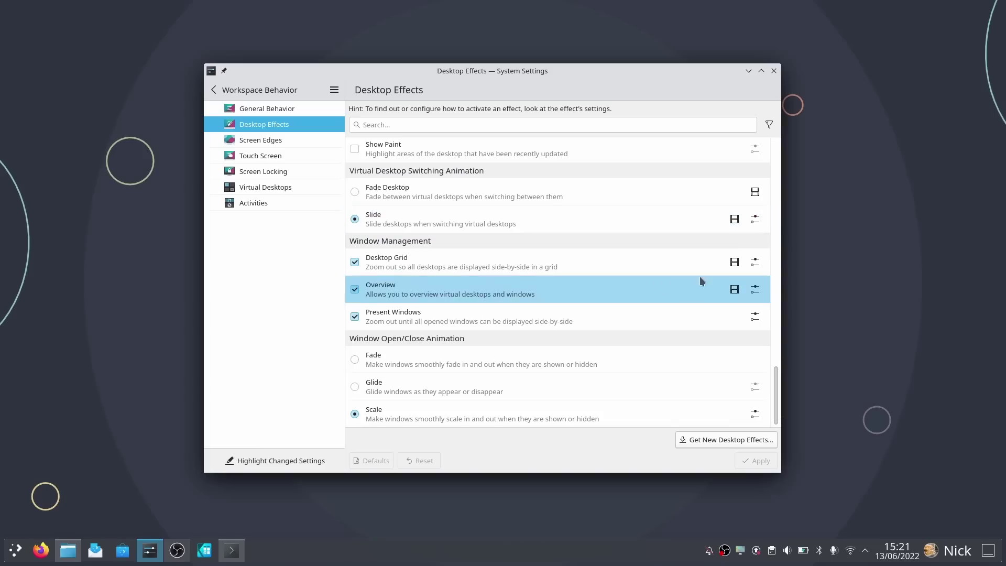
- Examine the settings of the Present Windows effect, and try the effect on the open windows
{"action": "left_click", "coordinate": [754, 315]}
{"action": "left_click", "coordinate": [501, 216]}
{"action": "left_click", "coordinate": [512, 350]}
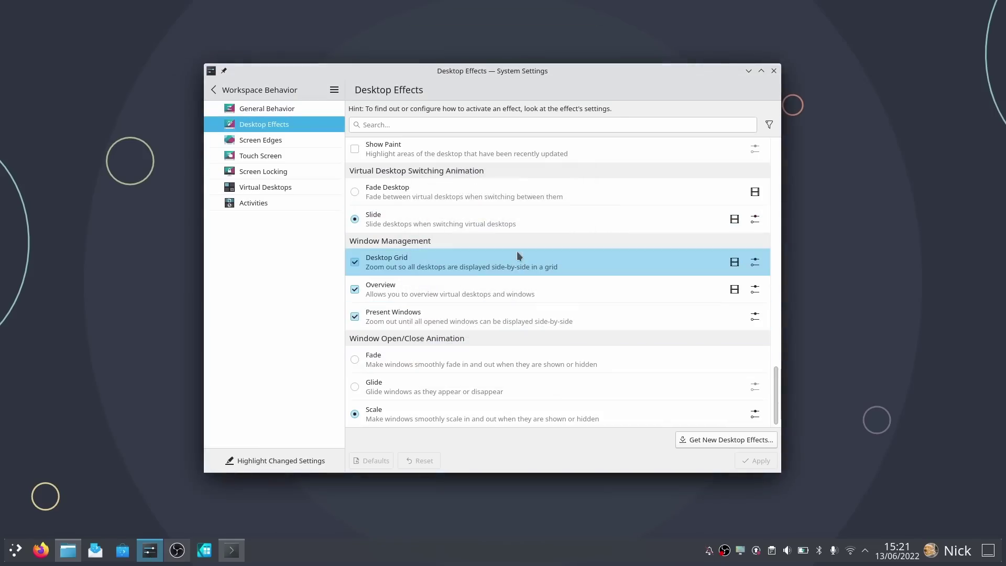
{"action": "key", "text": "ctrl+F10"}
{"action": "left_click", "coordinate": [438, 244]}
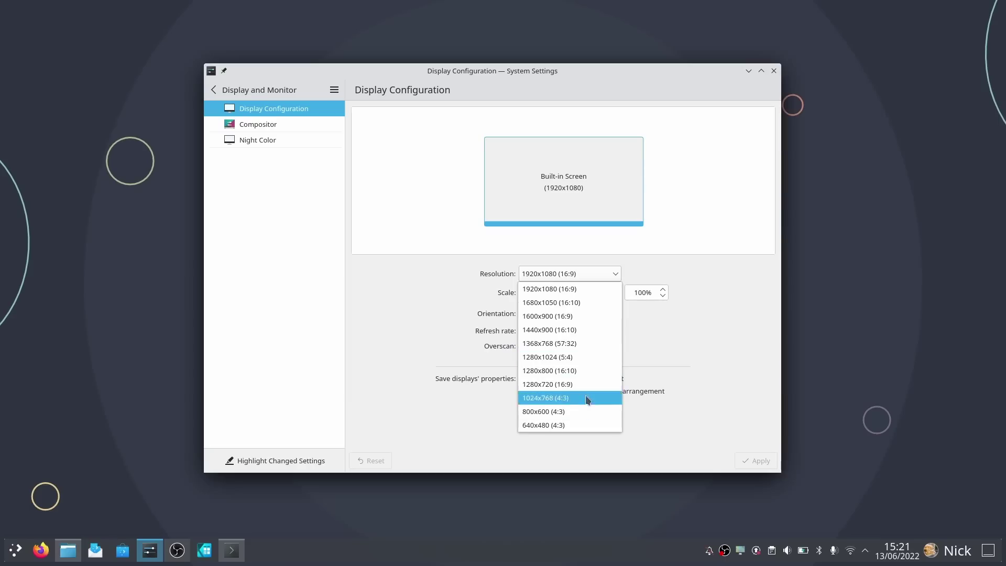
- Dismiss the screen resolution choices and show the details of the connected Wi-Fi network
{"action": "left_click", "coordinate": [701, 433]}
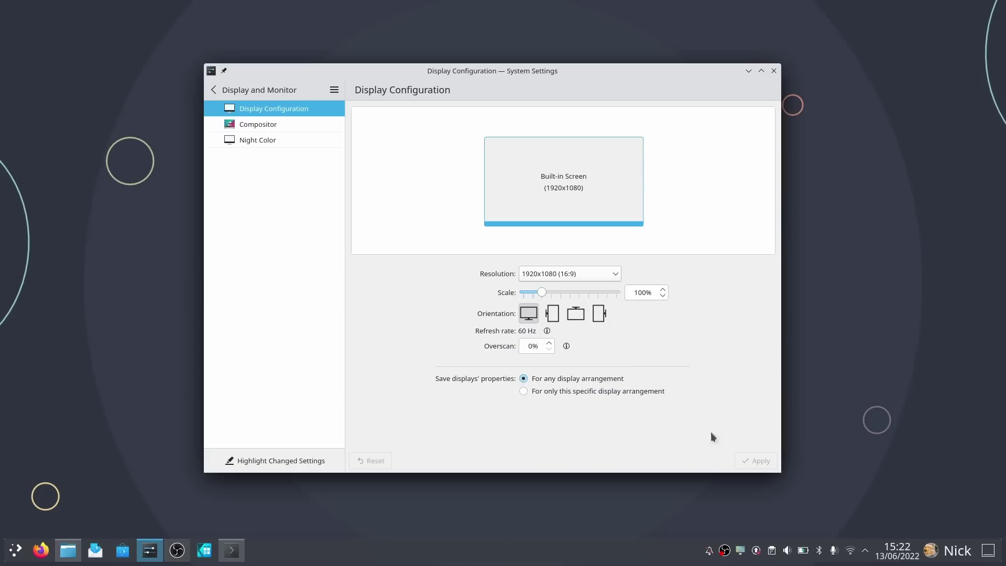
{"action": "left_click", "coordinate": [852, 552]}
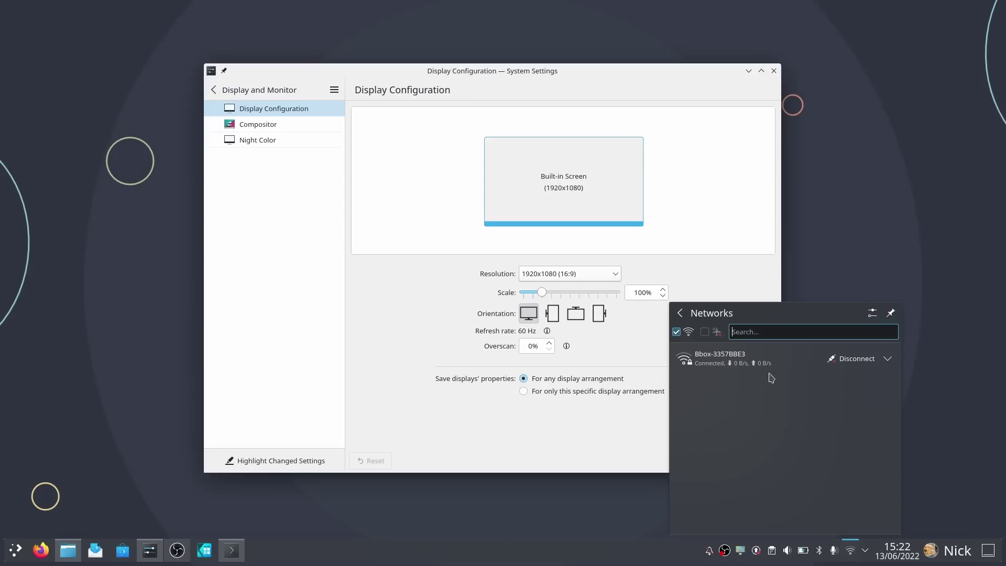
{"action": "left_click", "coordinate": [888, 359]}
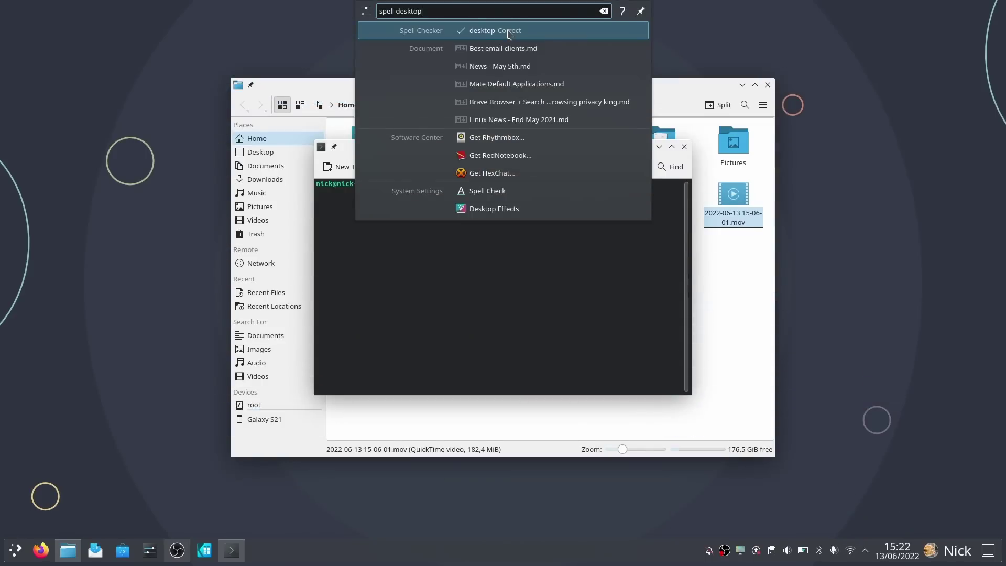
- Replace "desktop" with "nuclear" in the desktop search's "spell" query to check the word's spelling
{"action": "key", "text": "BackSpace"}
{"action": "key", "text": "BackSpace"}
{"action": "key", "text": "BackSpace"}
{"action": "key", "text": "BackSpace"}
{"action": "key", "text": "BackSpace"}
{"action": "key", "text": "BackSpace"}
{"action": "key", "text": "BackSpace"}
{"action": "key", "text": "BackSpace"}
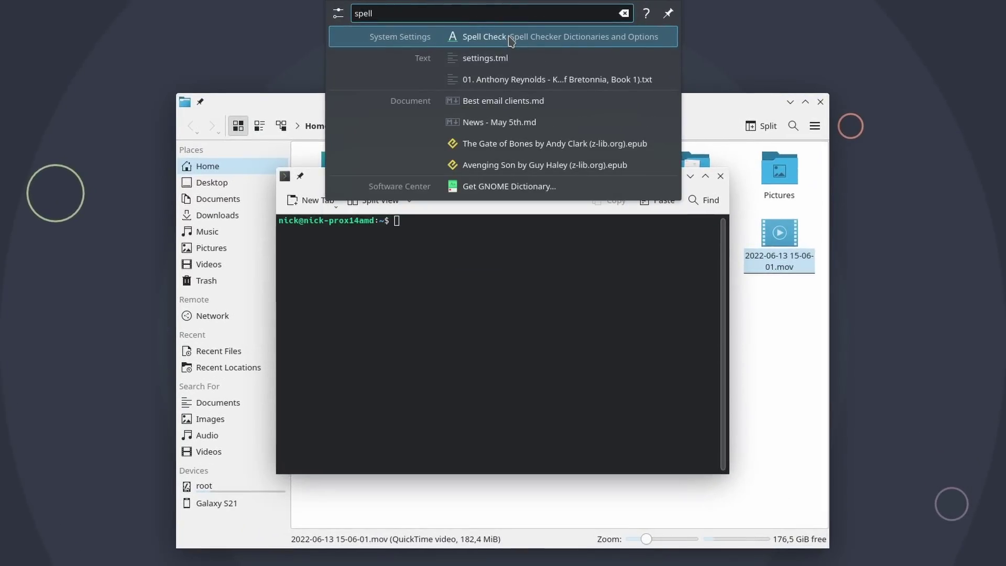
{"action": "type", "text": "nuclear"}
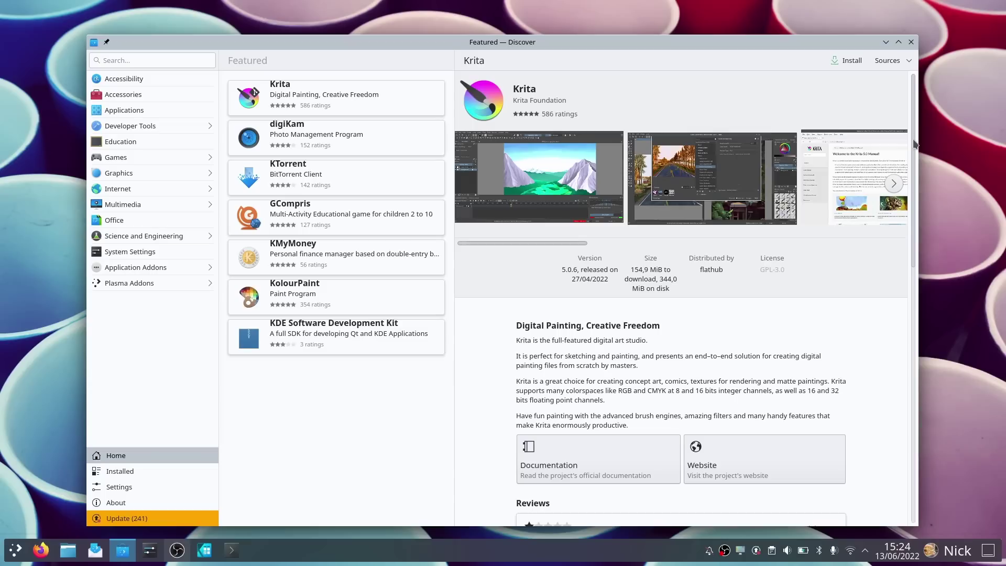
- In Discover, examine Krita's page down to its permissions, and open digiKam's page to view its available sources
{"action": "left_click_drag", "start_coordinate": [915, 144], "coordinate": [917, 419]}
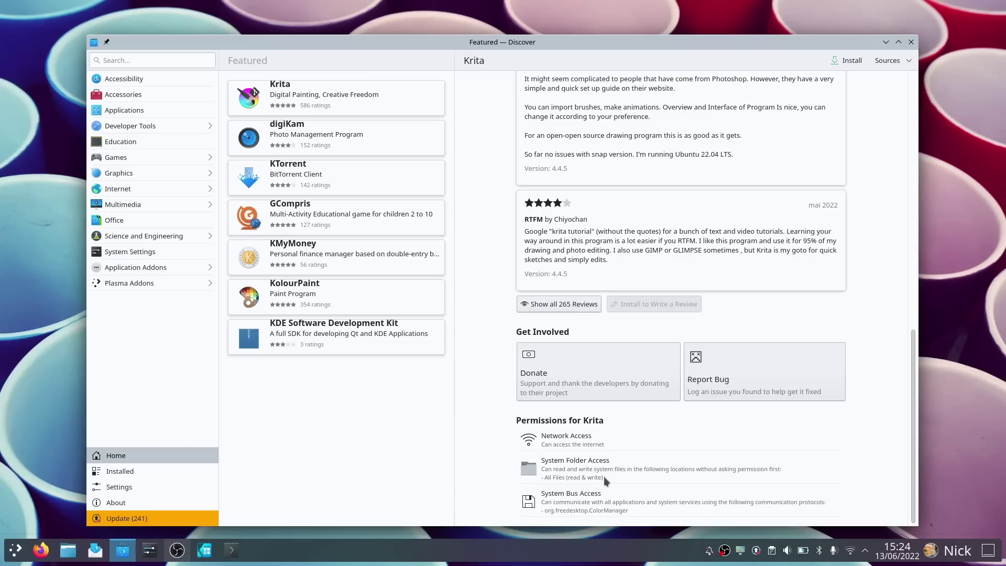
{"action": "left_click", "coordinate": [419, 147]}
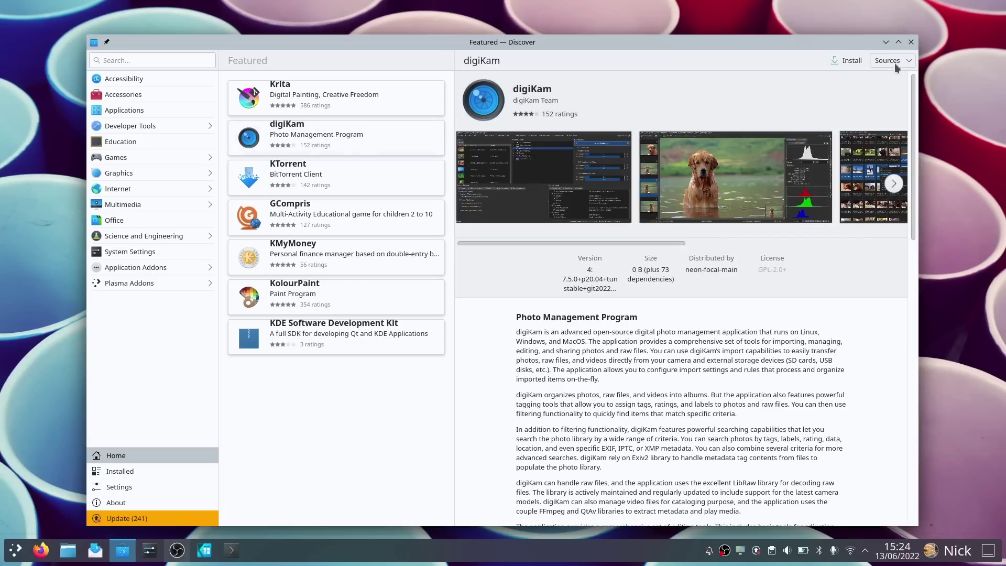
{"action": "left_click", "coordinate": [891, 61]}
{"action": "left_click", "coordinate": [732, 95]}
{"action": "scroll", "coordinate": [763, 411], "scroll_direction": "down", "scroll_amount": 20}
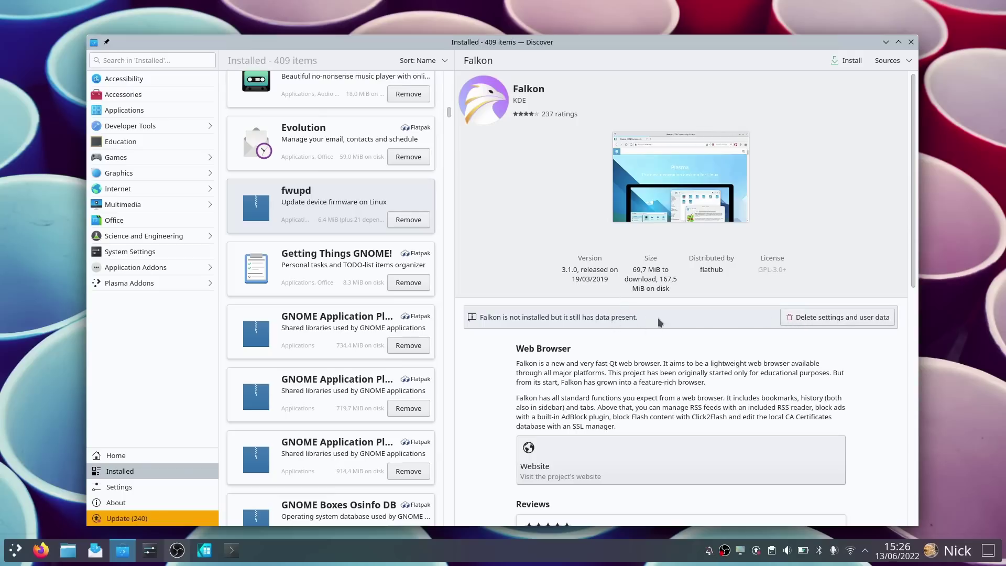
- Delete the leftover settings and user data of the uninstalled Falkon browser
{"action": "left_click", "coordinate": [818, 316]}
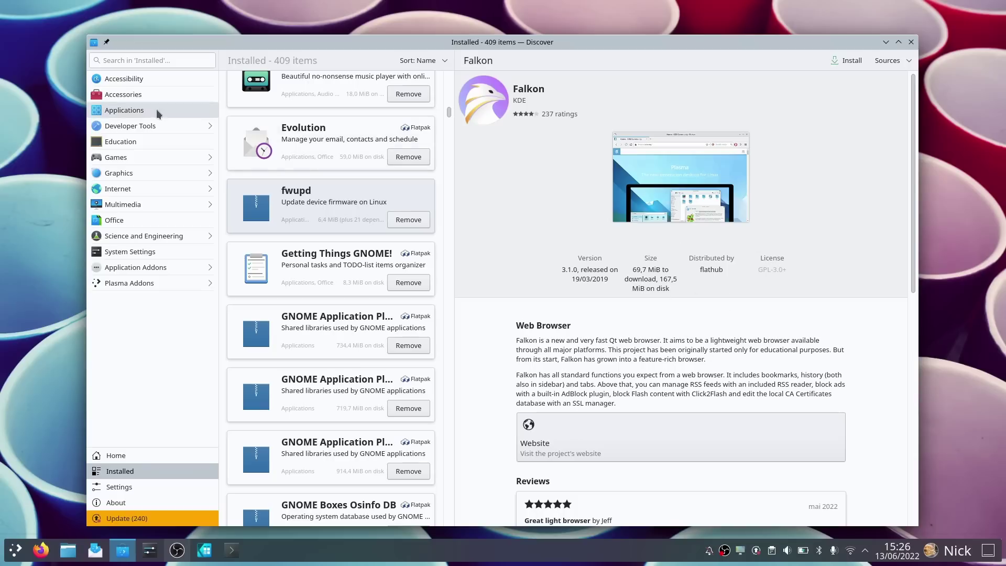
- Browse the Applications category and show the explanation of Spotify's proprietary license
{"action": "left_click", "coordinate": [132, 110]}
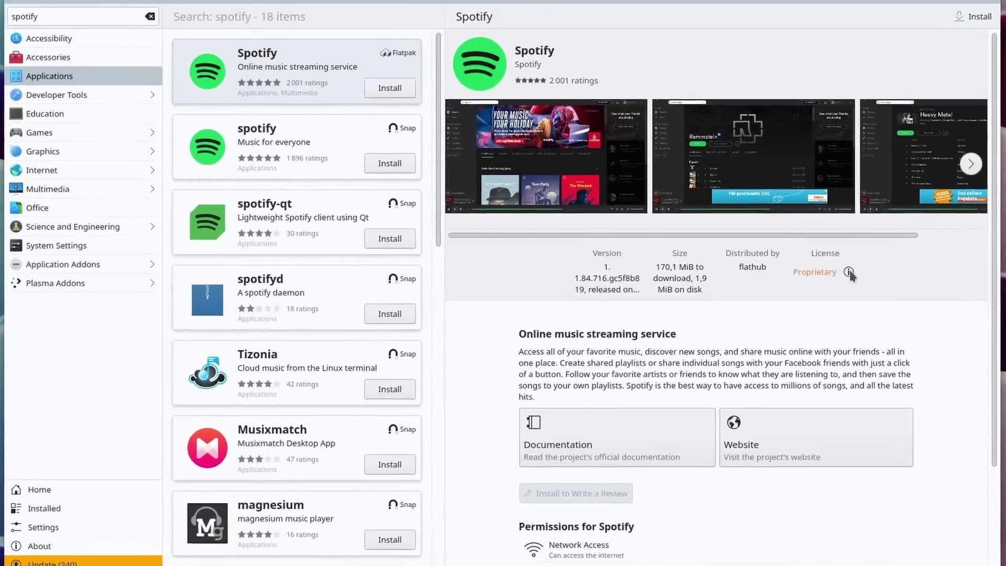
{"action": "left_click", "coordinate": [791, 273]}
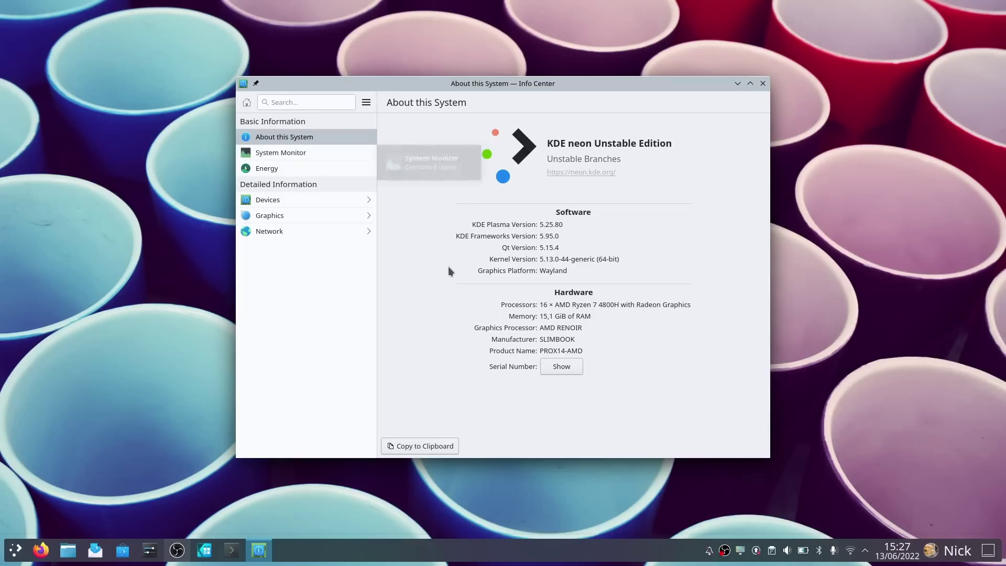
- In Info Center, view the computer's serial number, and open the Devices information
{"action": "left_click", "coordinate": [556, 366]}
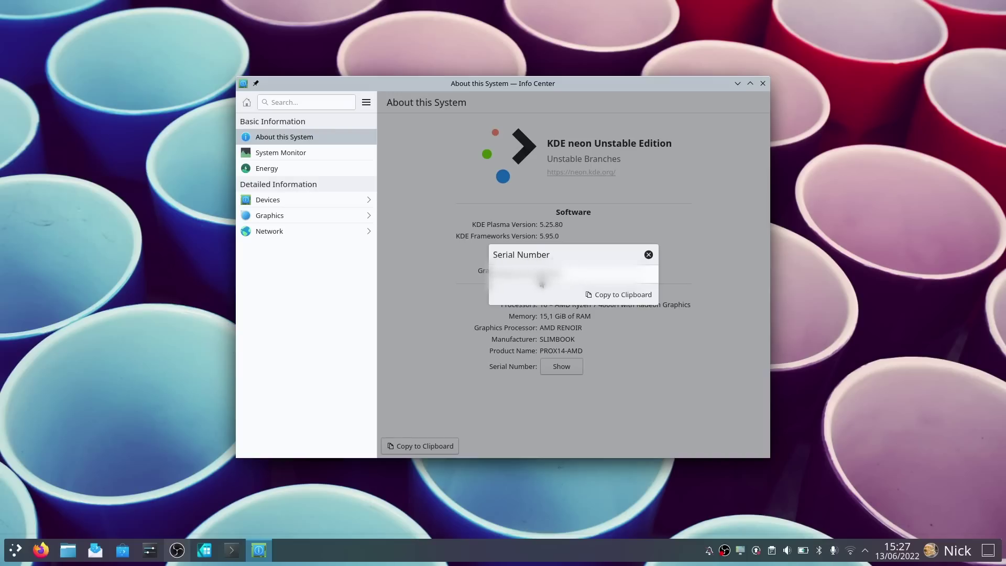
{"action": "left_click", "coordinate": [650, 255]}
{"action": "left_click", "coordinate": [314, 205]}
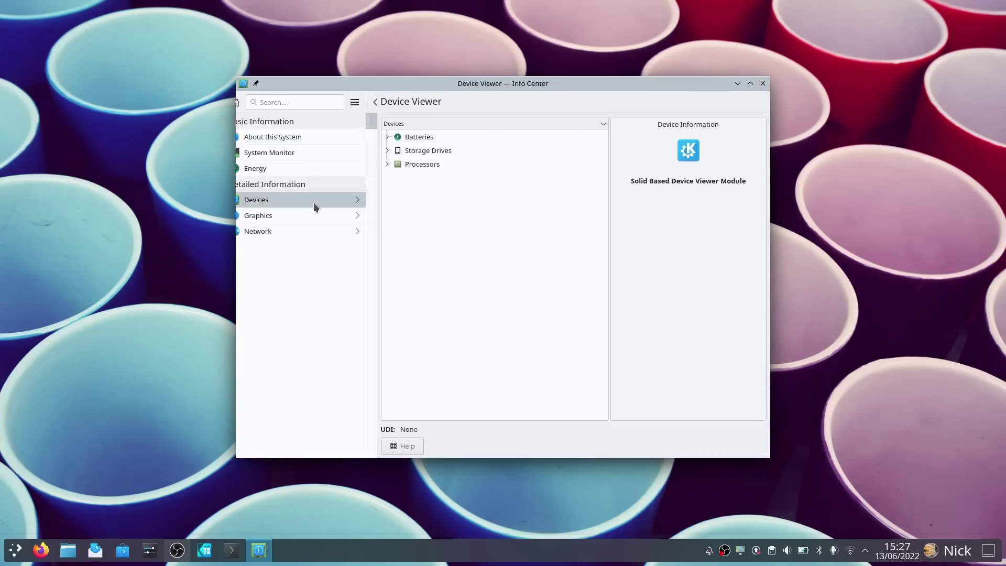
- Open System Monitor, set its Applications page to load during application startup, save the page configuration, and close the window
{"action": "left_click", "coordinate": [299, 156]}
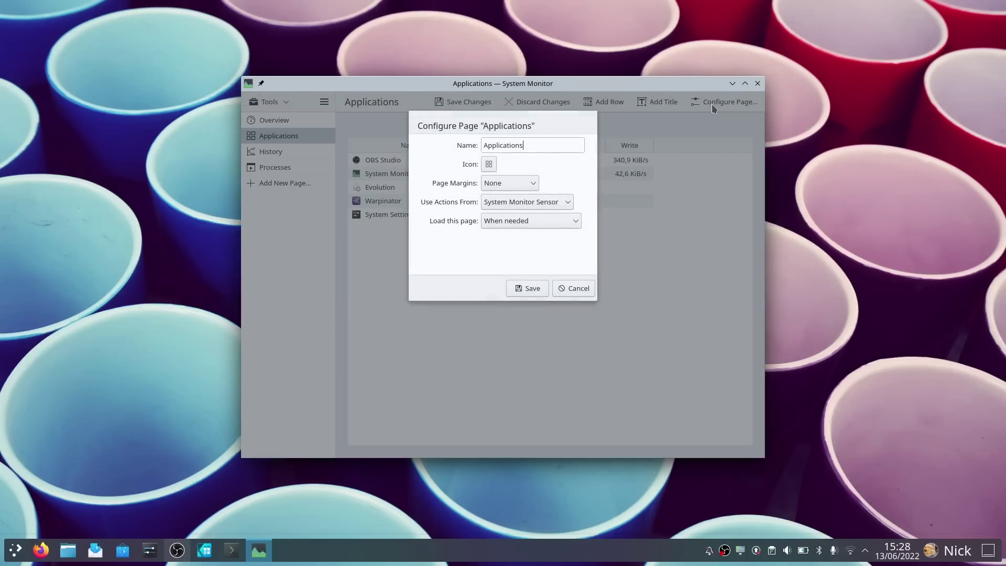
{"action": "left_click", "coordinate": [524, 222]}
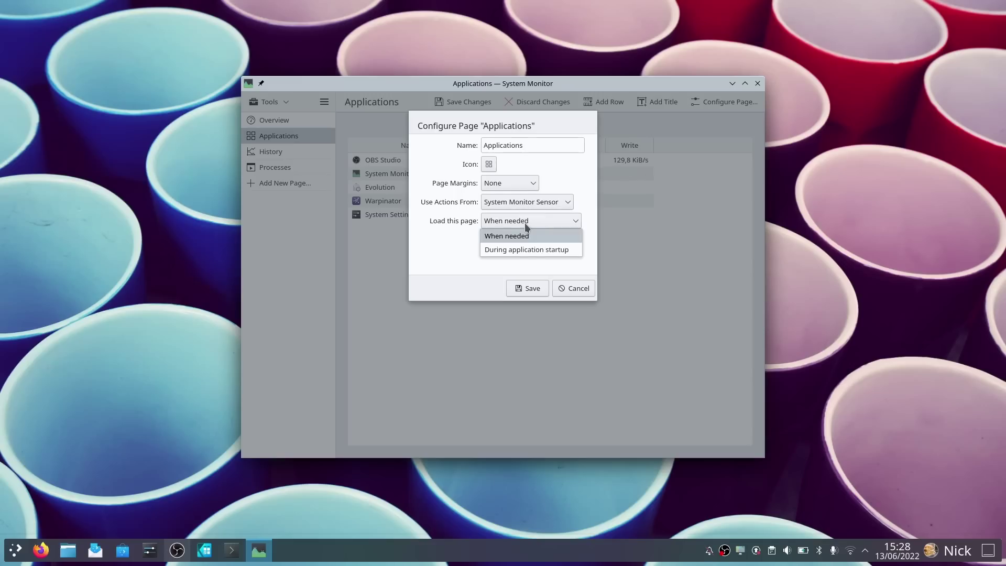
{"action": "left_click", "coordinate": [530, 250]}
{"action": "left_click", "coordinate": [526, 288]}
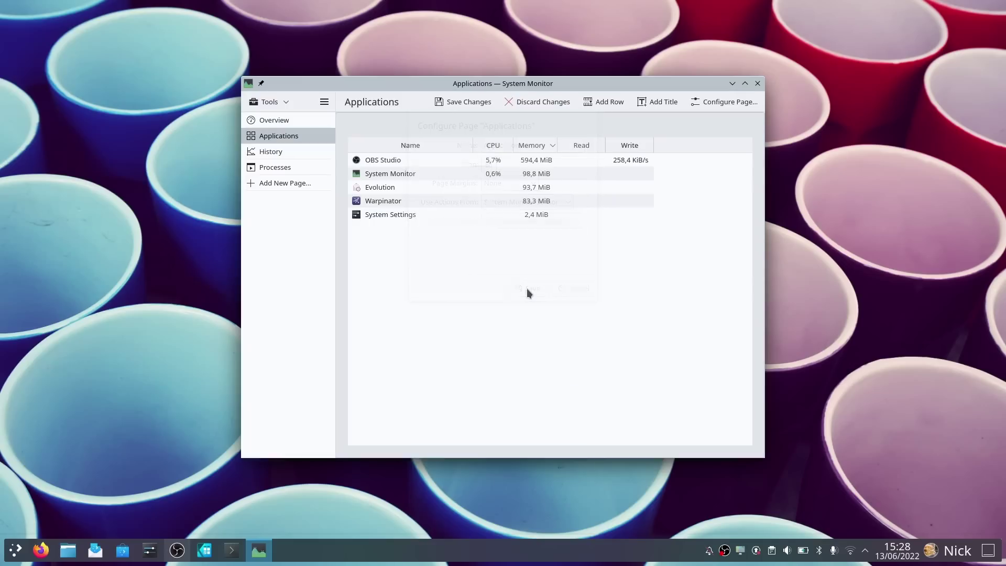
{"action": "left_click", "coordinate": [757, 83]}
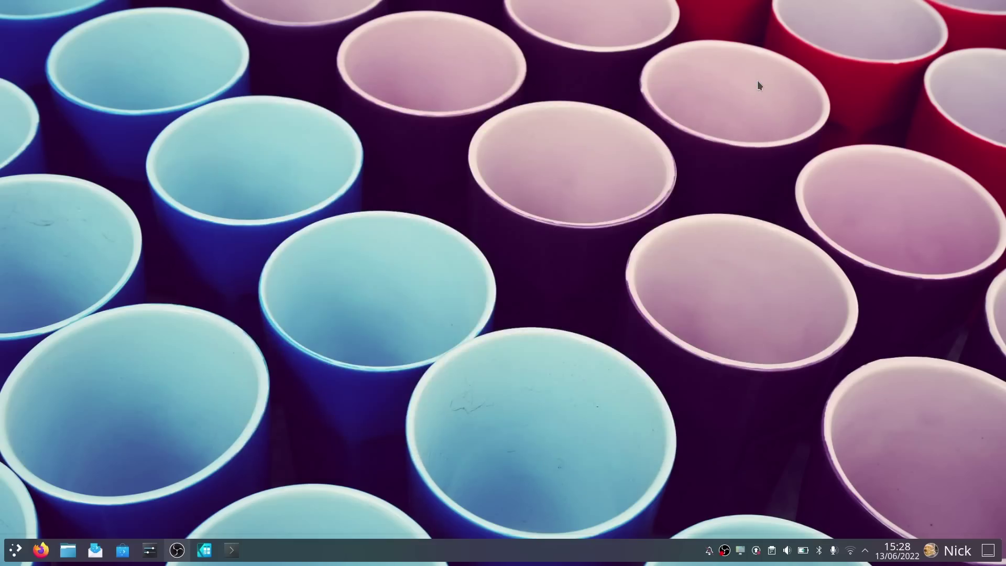
- Search the application launcher for "system"
{"action": "key", "text": "super"}
{"action": "type", "text": "system"}
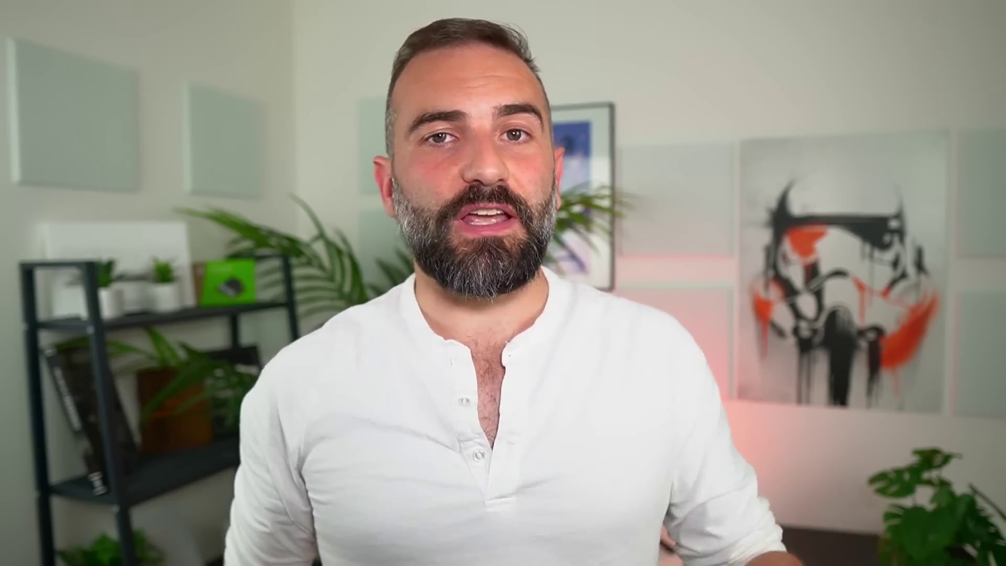